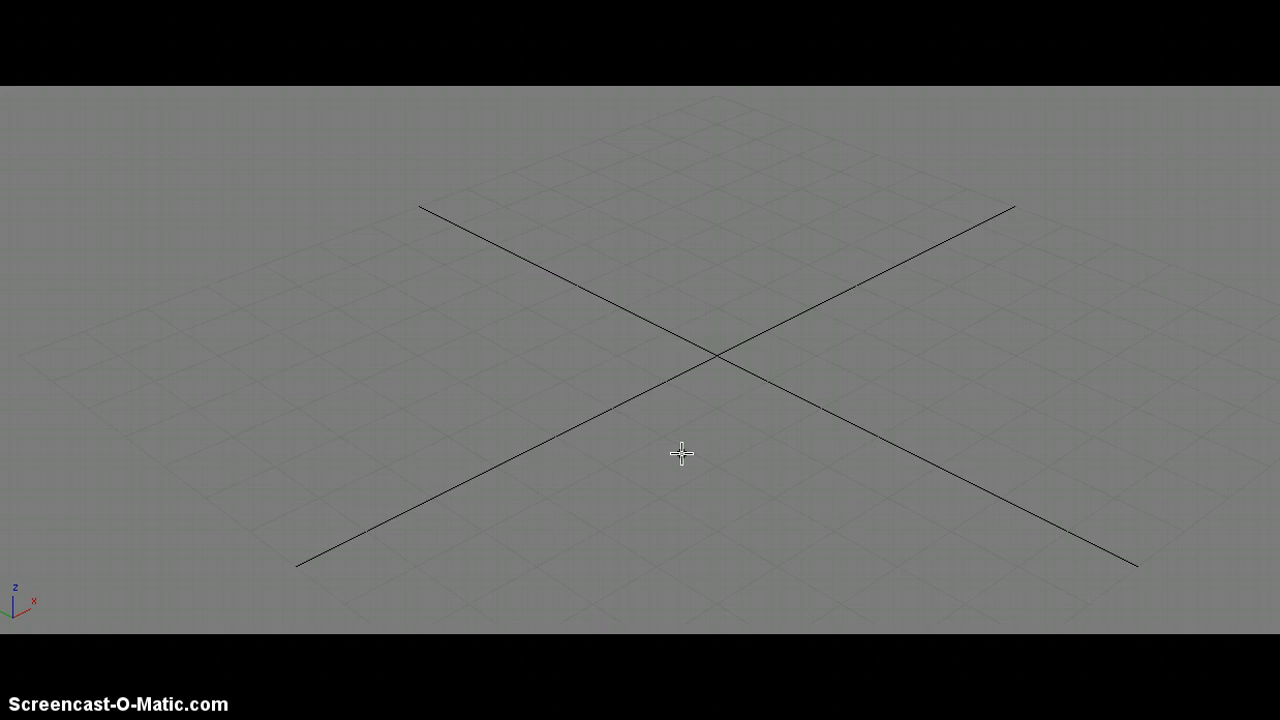
- Create a large sphere centred on the grid origin in the Perspective view
left_click(700, 449)
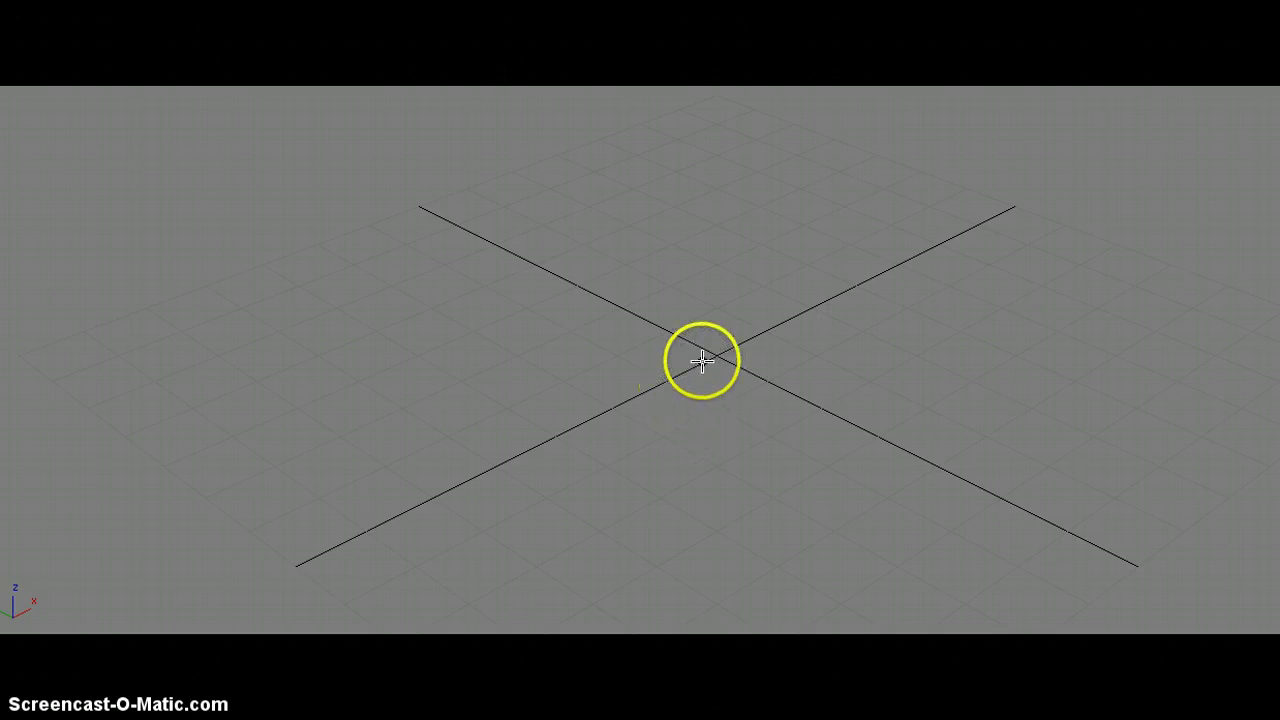
left_click_drag(700, 360, 766, 563)
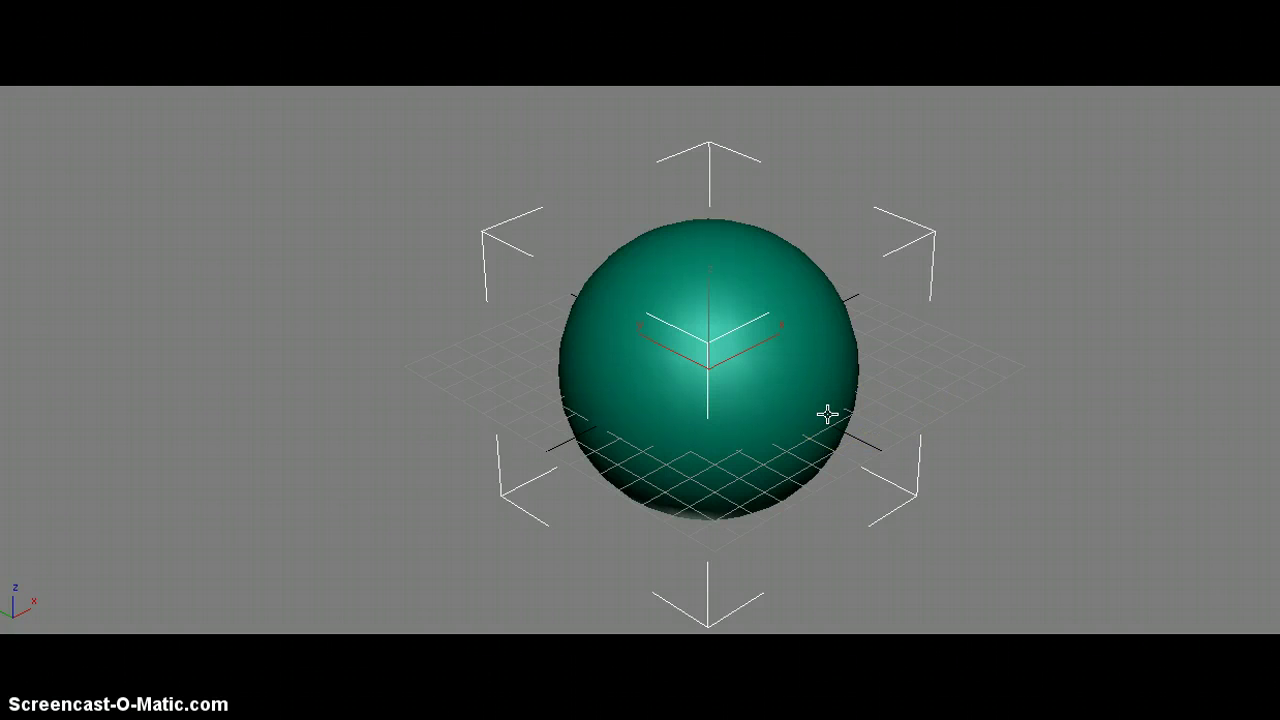
left_click(814, 403)
left_click(808, 414)
right_click(771, 409)
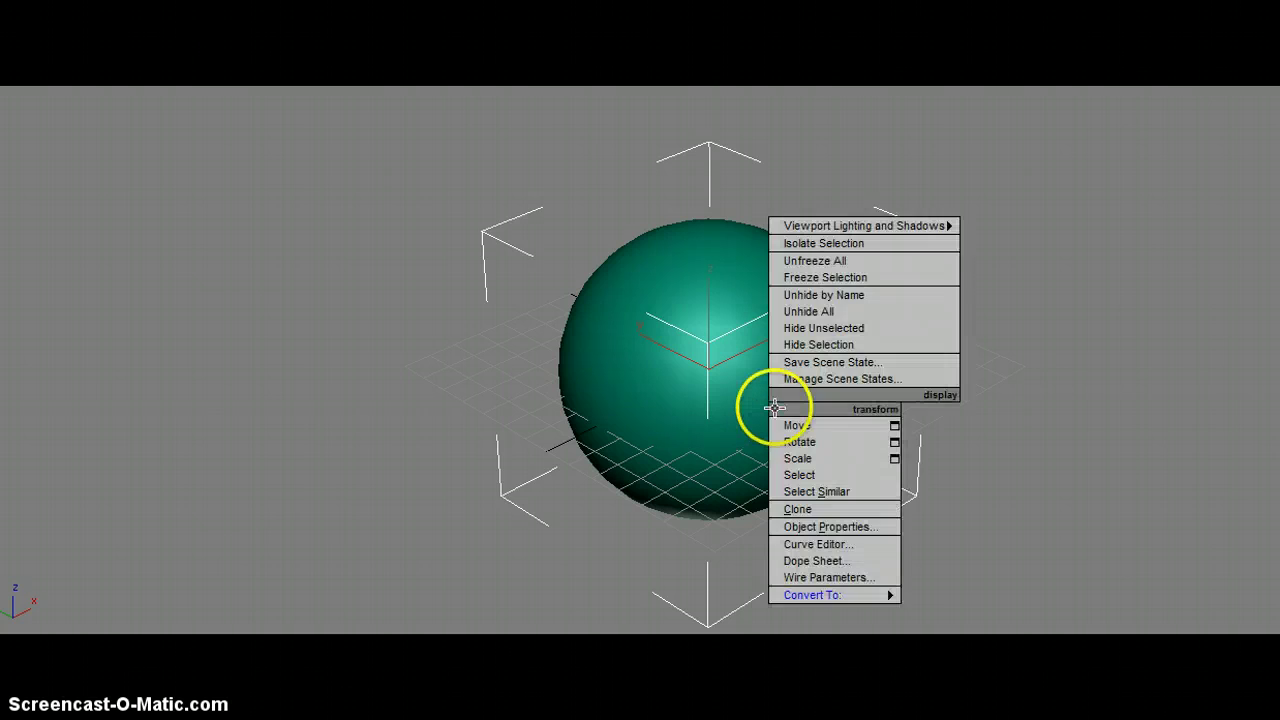
left_click(777, 409)
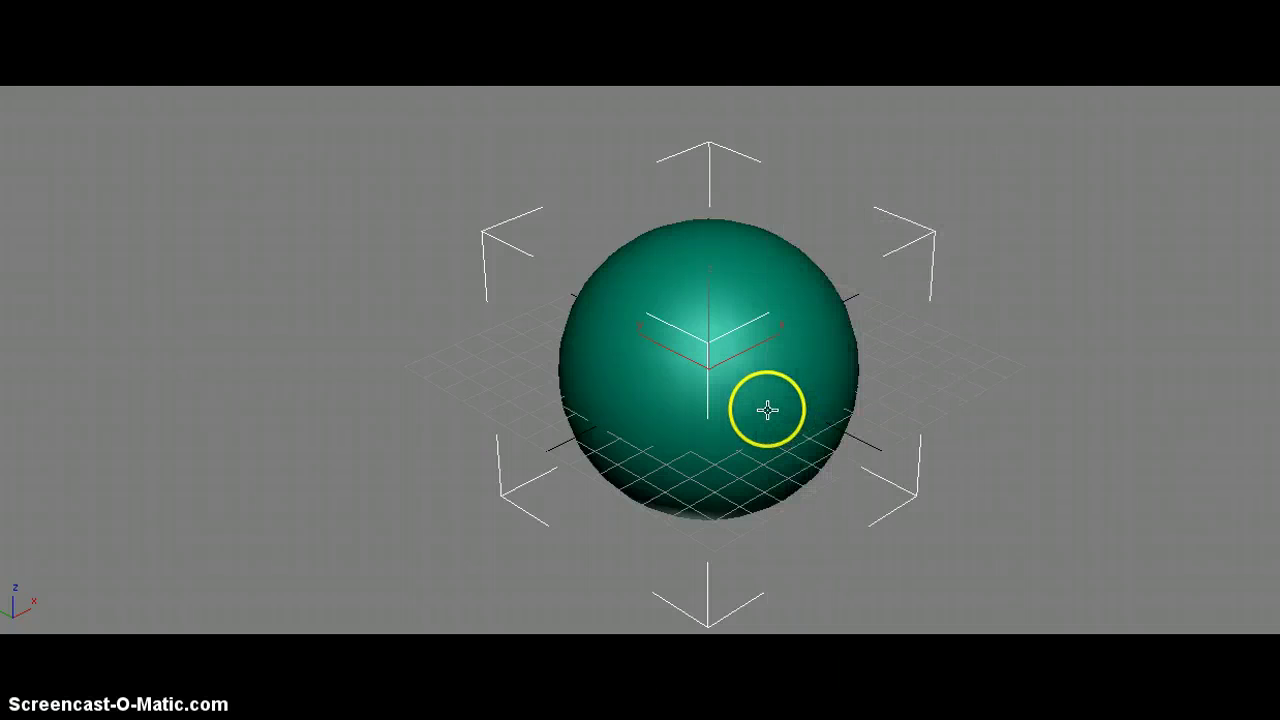
- Inspect the sphere's segments in wireframe and return to shaded display with edged faces shown
scroll(789, 423, "up", 5)
left_click_drag(789, 423, 792, 392)
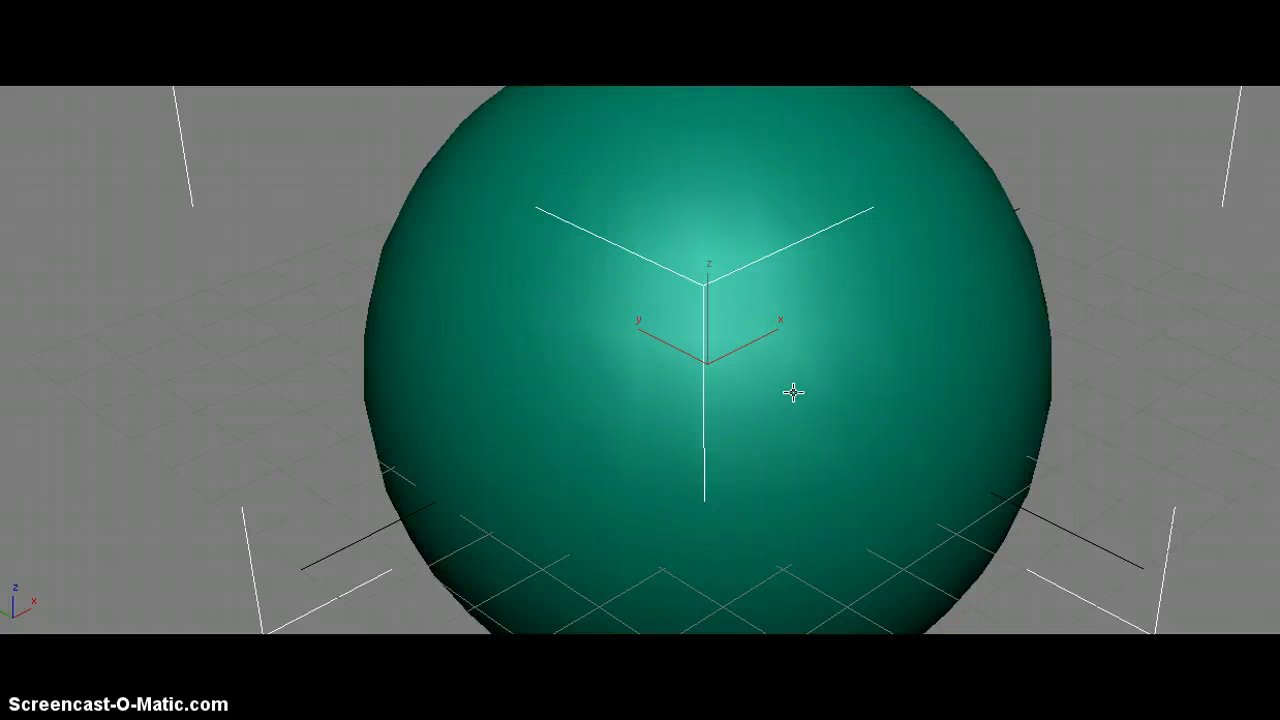
key("F3")
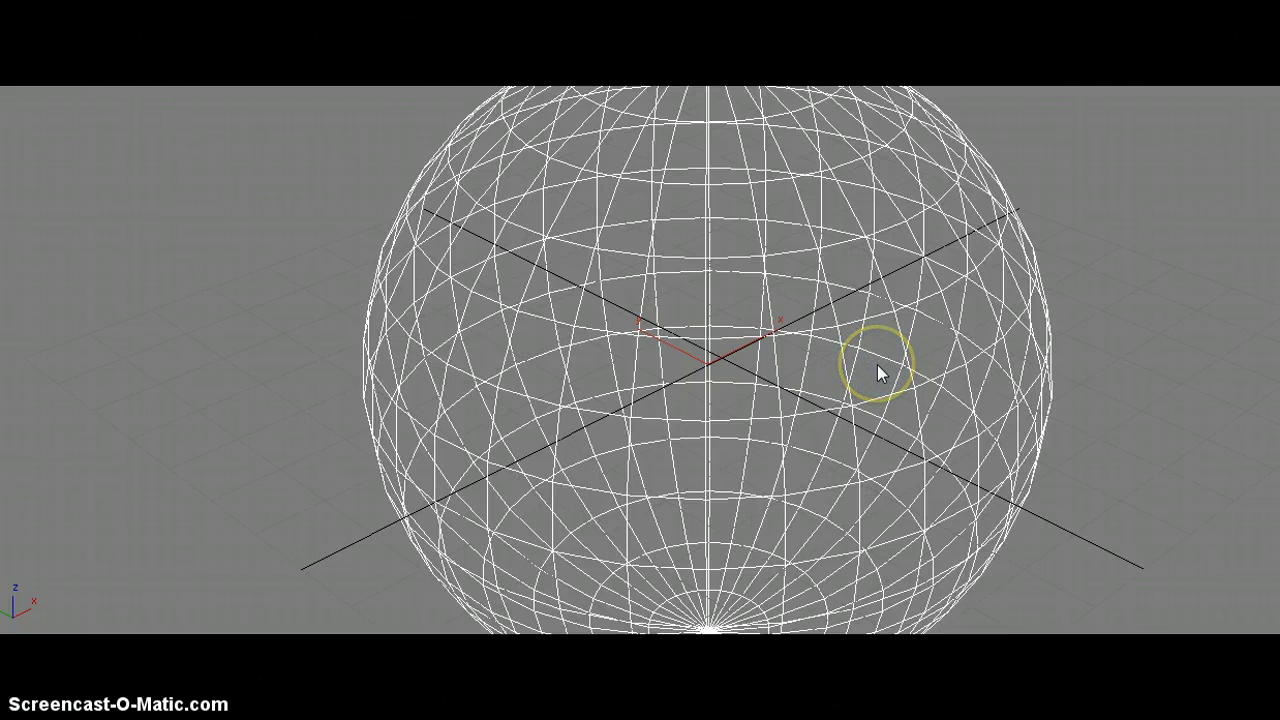
key("F3")
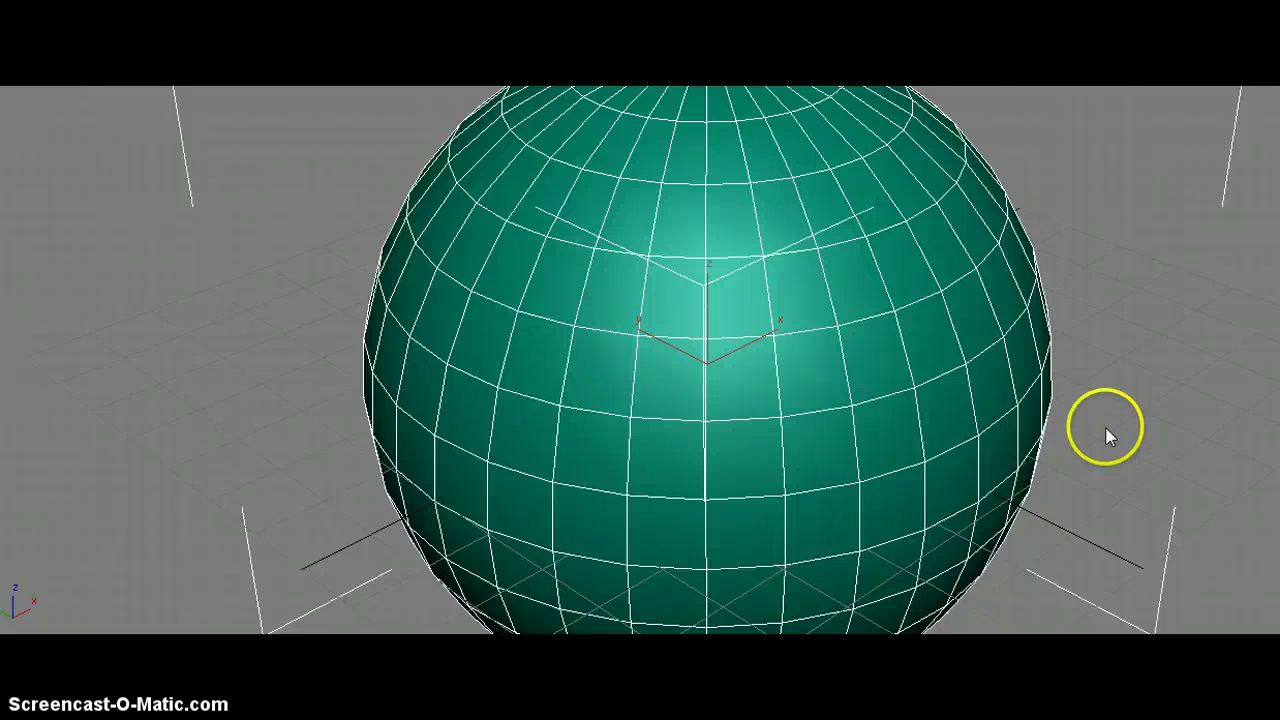
- Create a densely segmented plane on the grid beside the sphere
left_click_drag(1106, 426, 794, 383)
key("z")
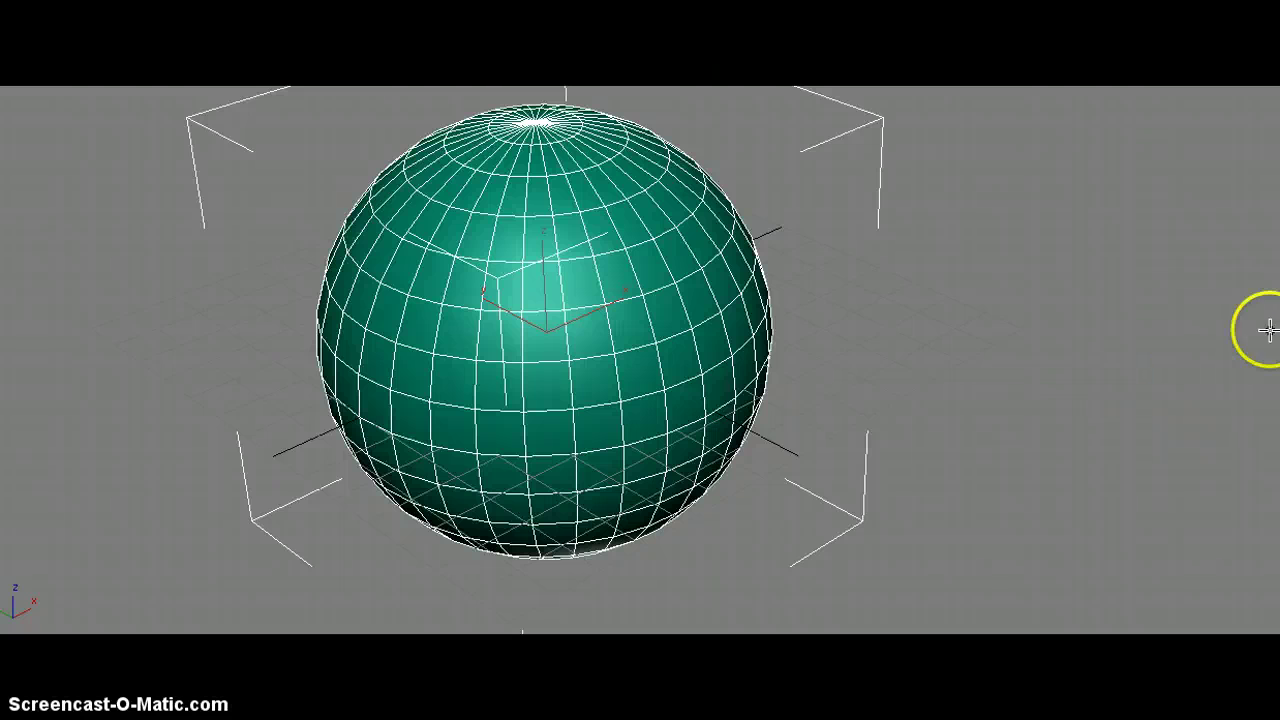
left_click_drag(957, 337, 1110, 630)
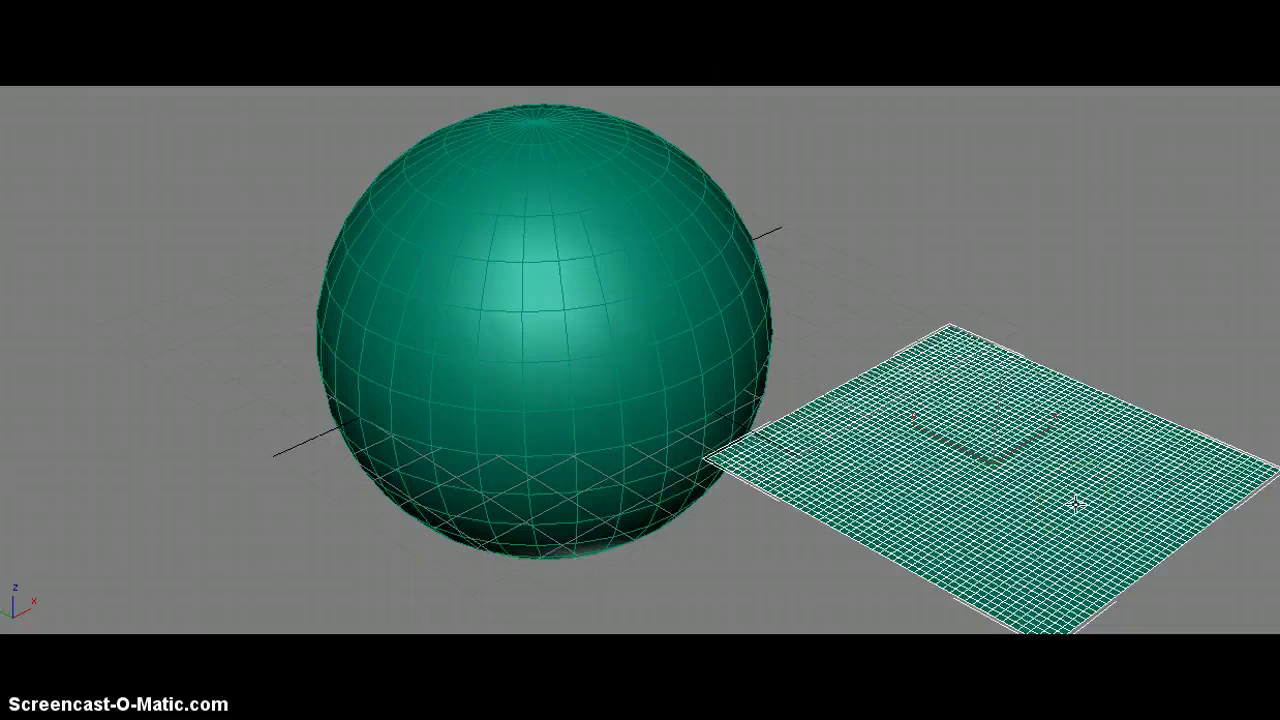
- Compare the sphere and plane with edged faces hidden and shown
left_click(1073, 492)
key("F4")
left_click(1051, 491)
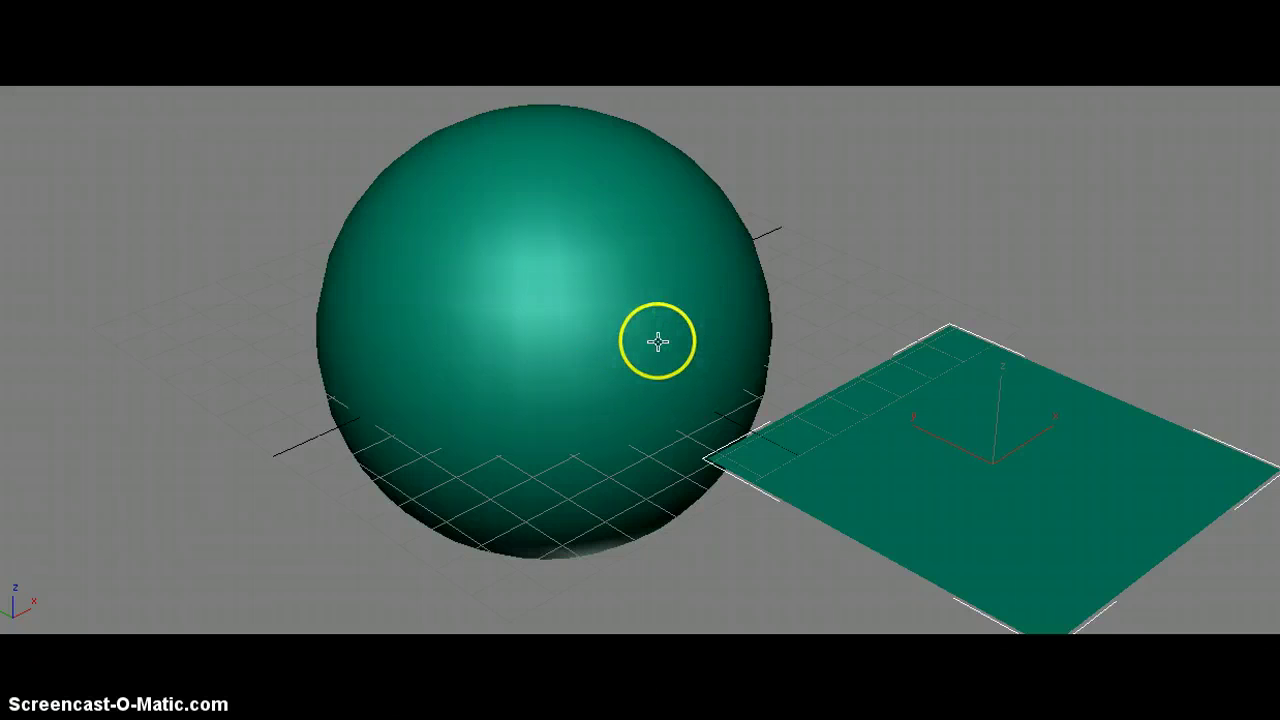
left_click(945, 464)
key("F4")
- Convert the segmented plane to an Editable Poly
mouse_move(957, 455)
left_mouse_down()
mouse_move(923, 409)
mouse_move(941, 410)
left_mouse_up()
right_click(943, 416)
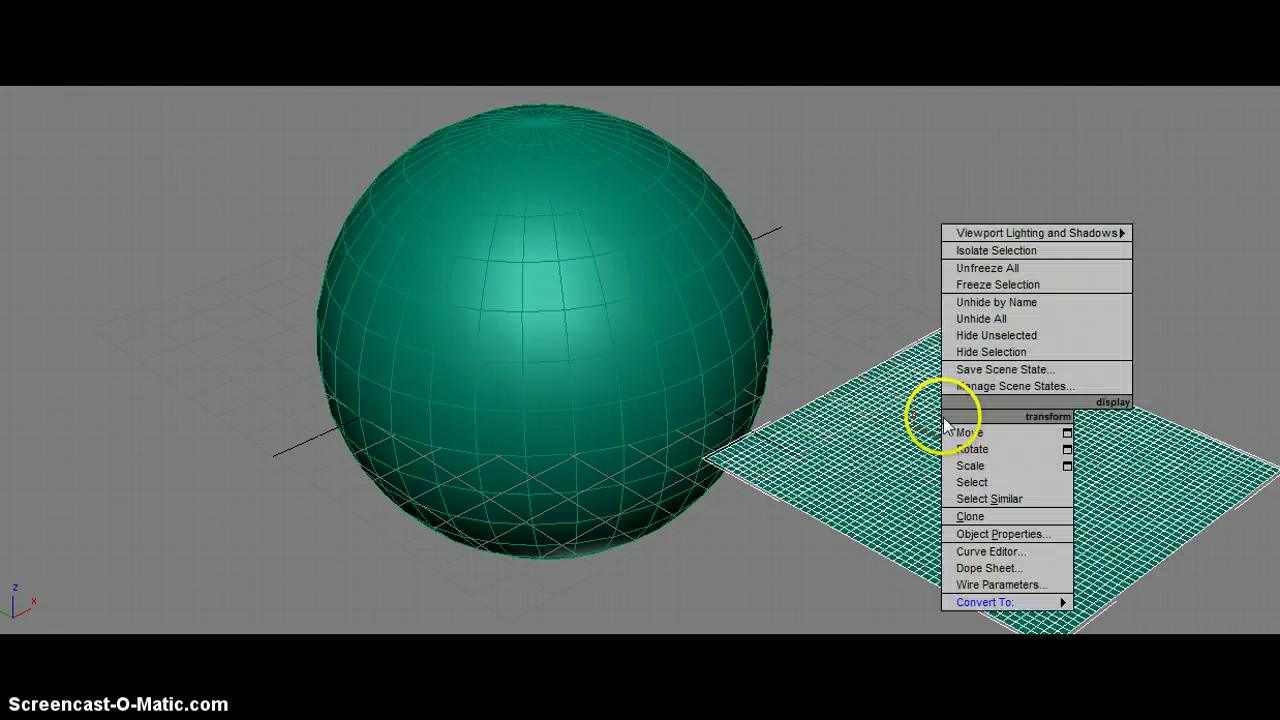
mouse_move(1064, 602)
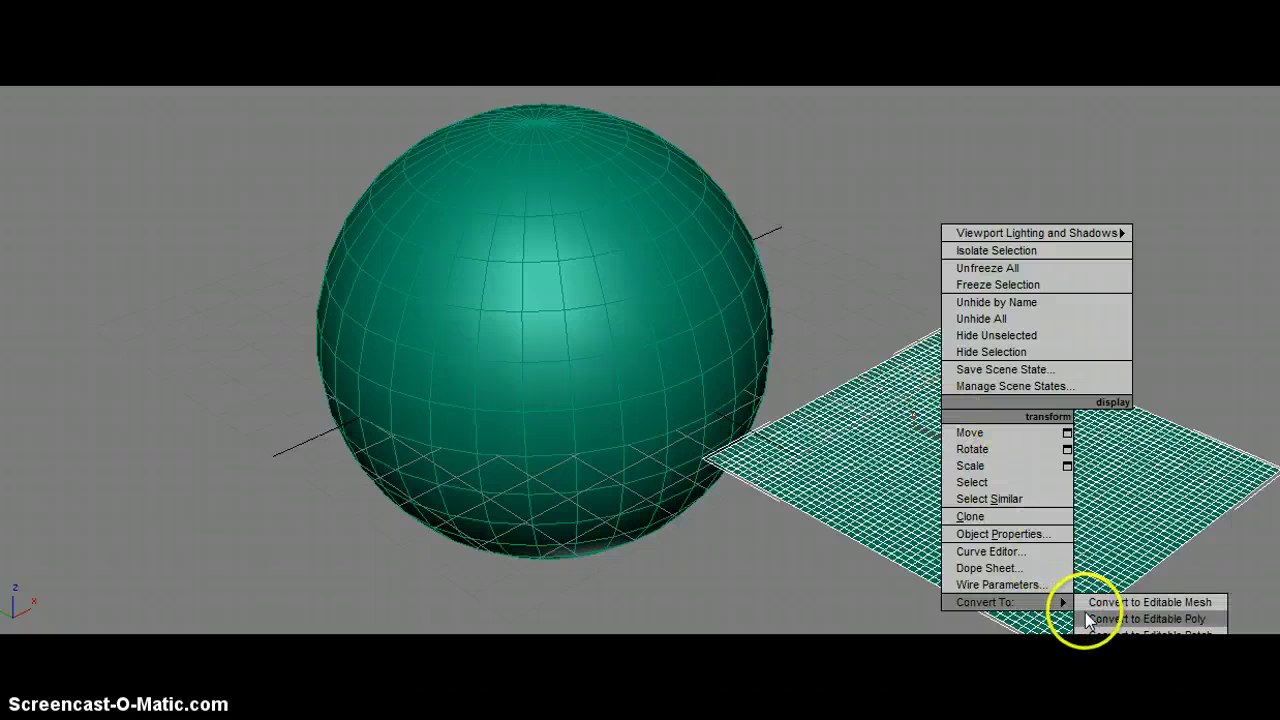
left_click(1095, 616)
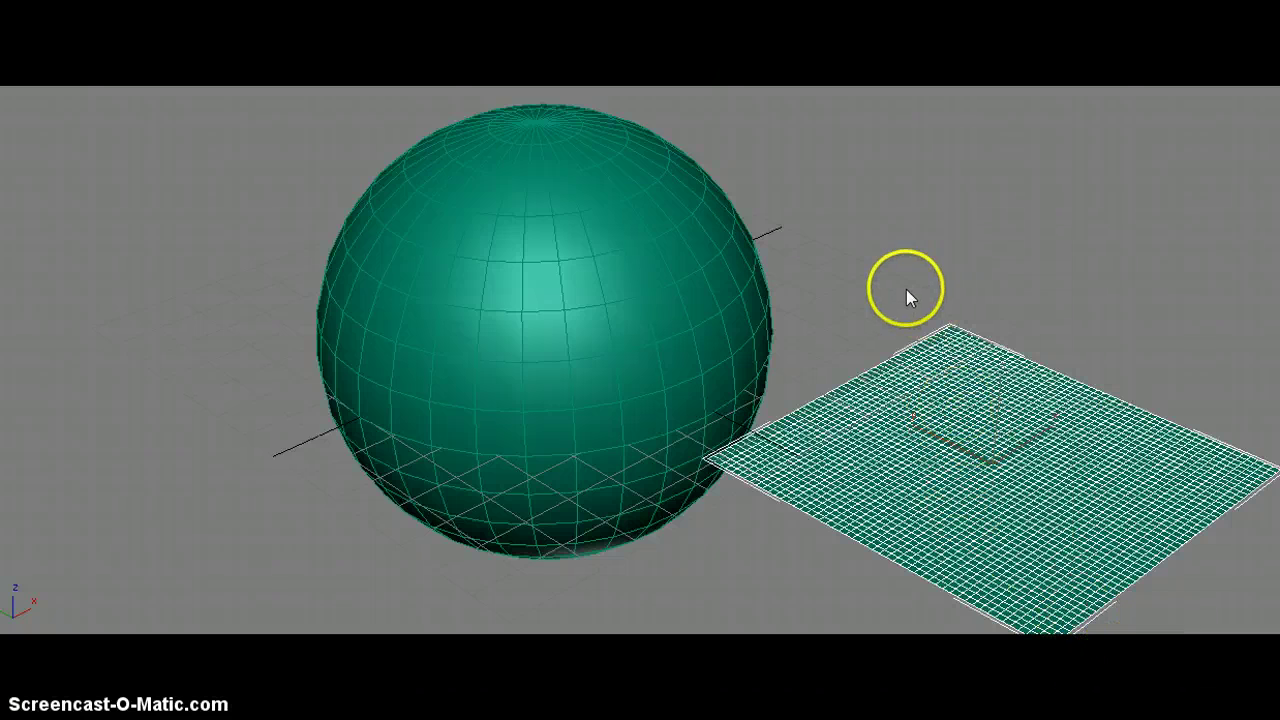
- At vertex level, raise a block of vertices at the plane's far corner and lower those at the corner farthest along X
left_click_drag(902, 289, 1060, 424)
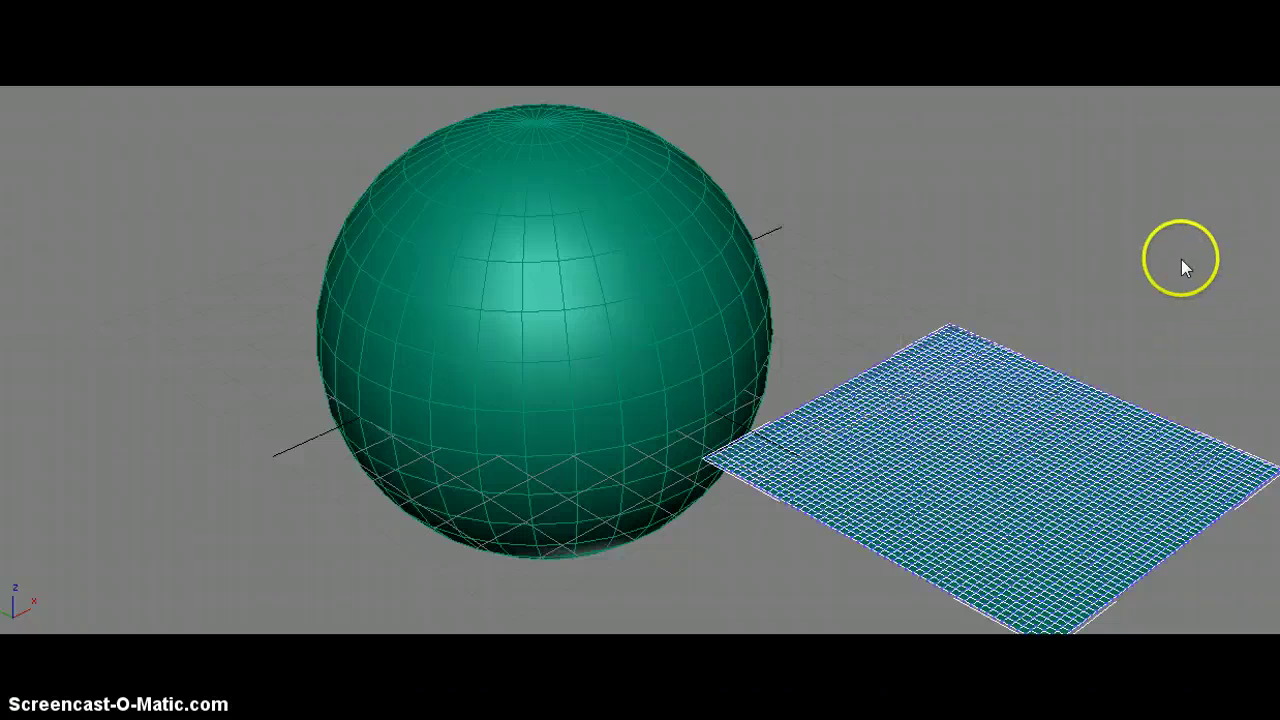
left_click_drag(994, 323, 891, 429)
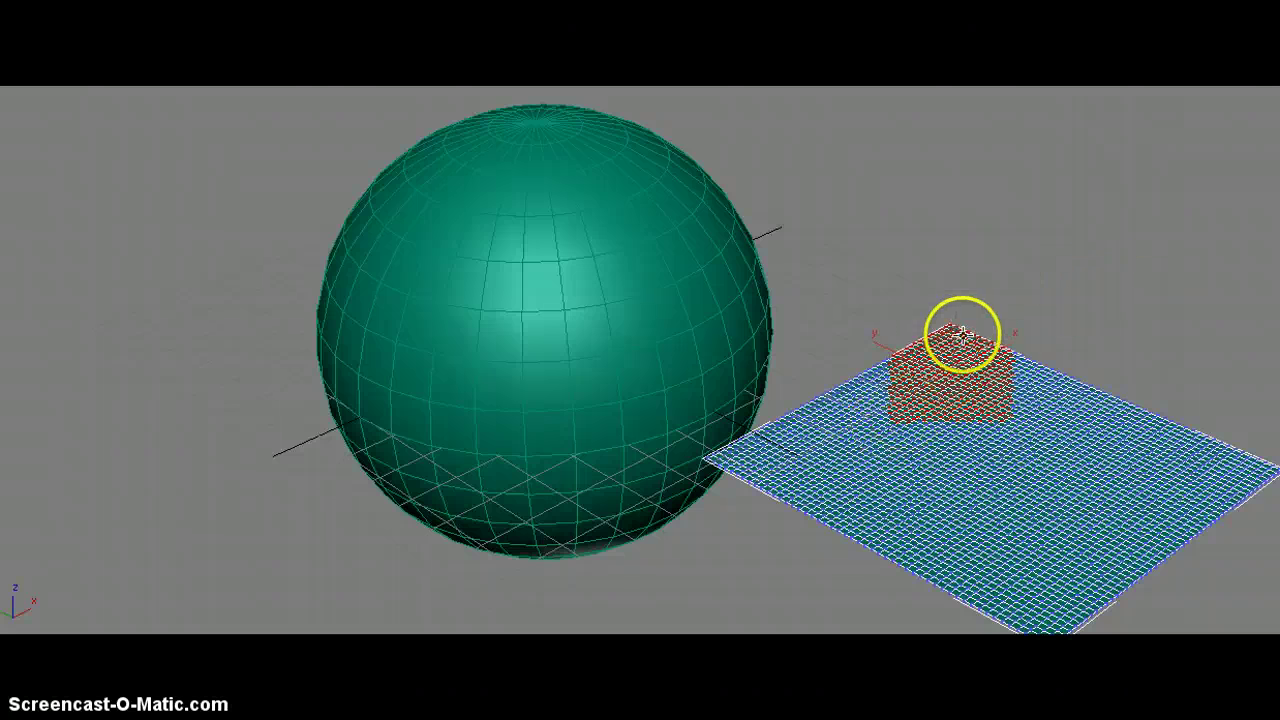
key("w")
left_click_drag(960, 316, 963, 268)
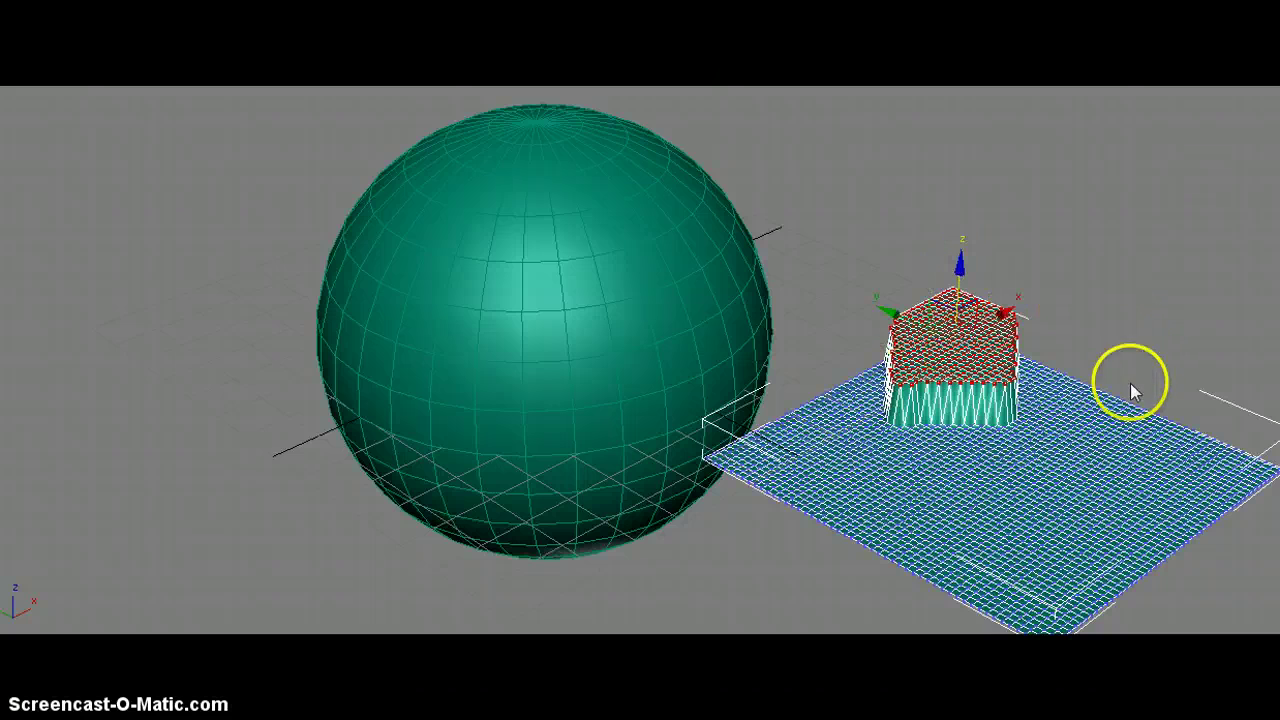
left_click_drag(1132, 369, 1279, 552)
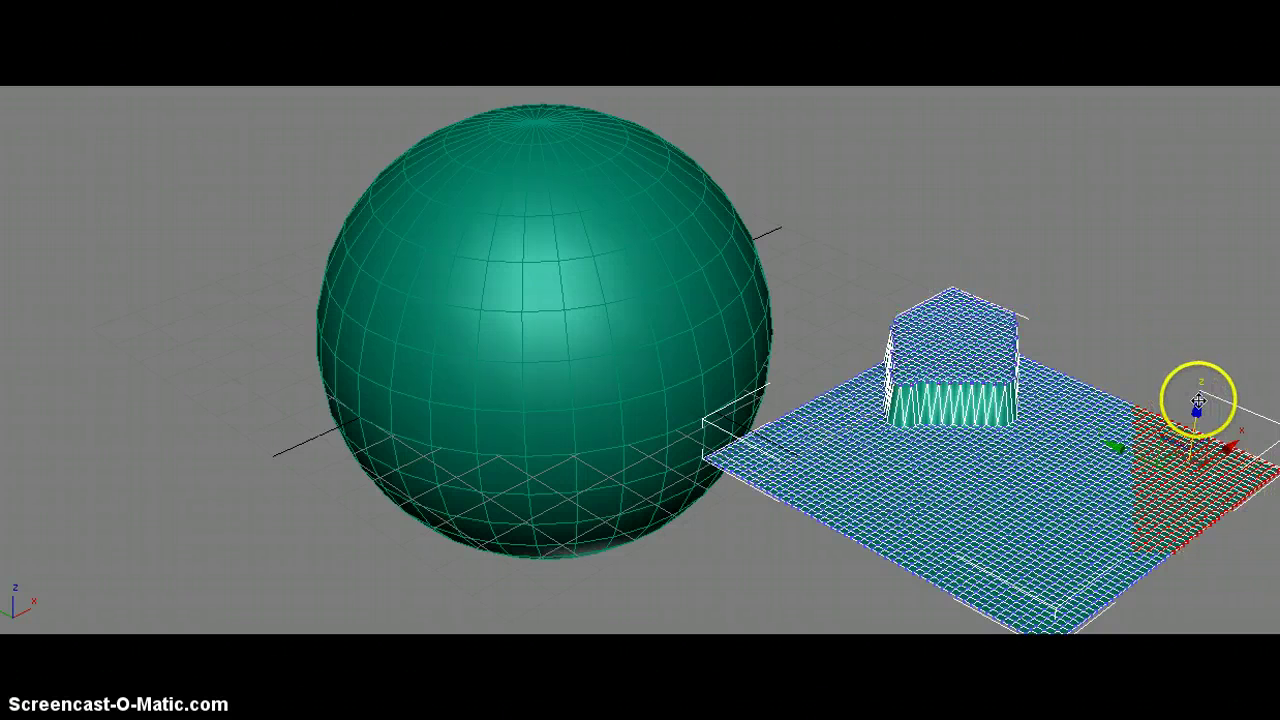
left_click_drag(1194, 400, 1189, 458)
- Push two single vertices in the middle of the plane downward along Z
left_click(876, 474)
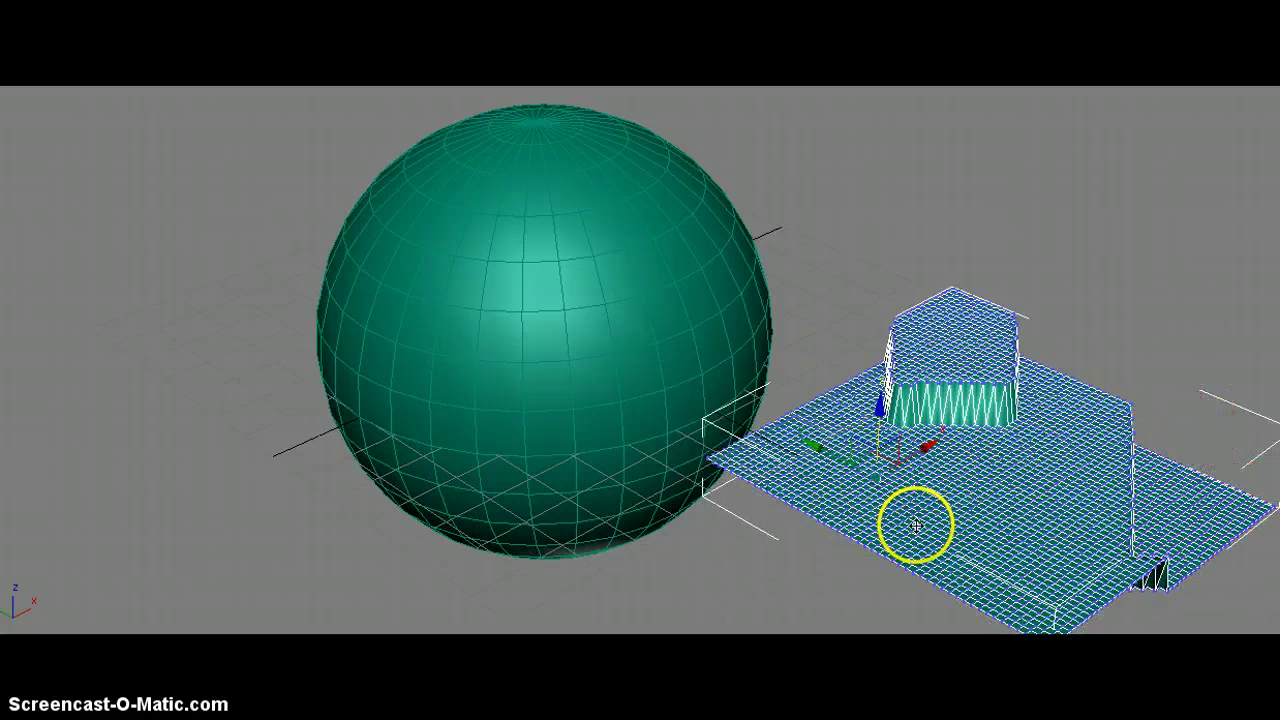
left_click(958, 486)
left_click(974, 548)
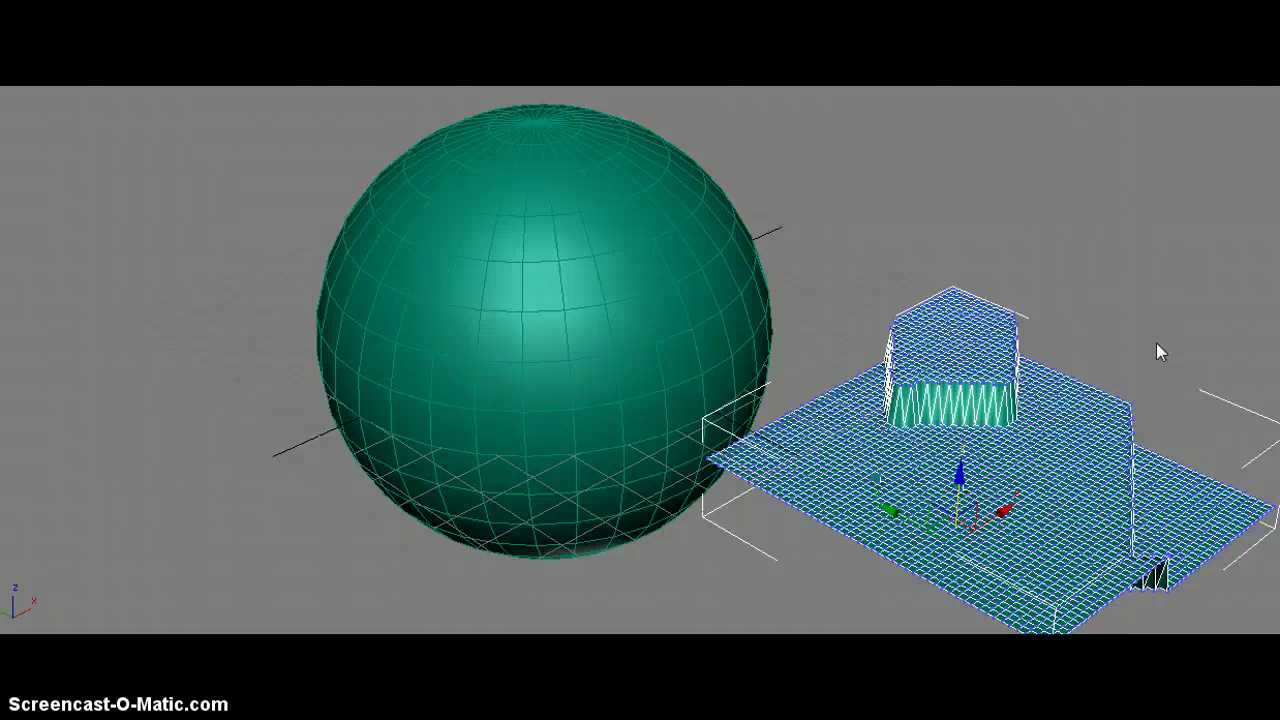
- Leave vertex editing and examine the deformed plane up close in shaded display without edged faces
key("F3")
left_click(1132, 363)
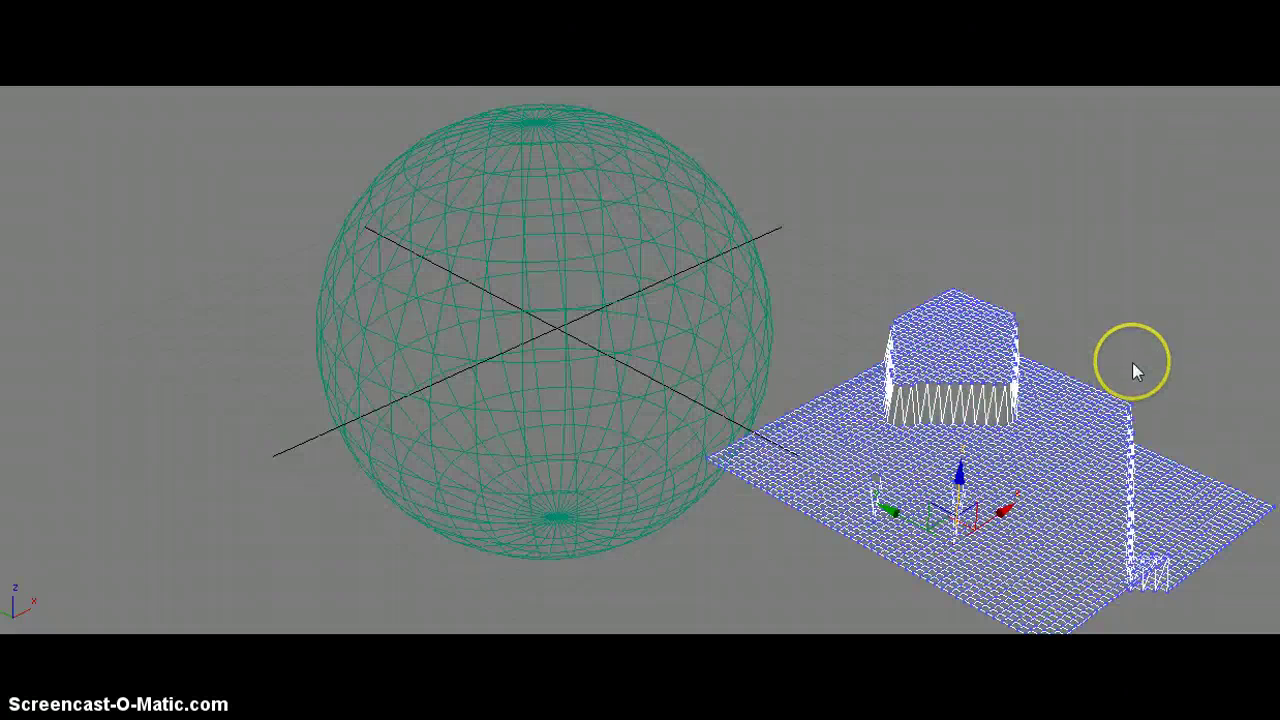
key("F3")
key("x")
key("x")
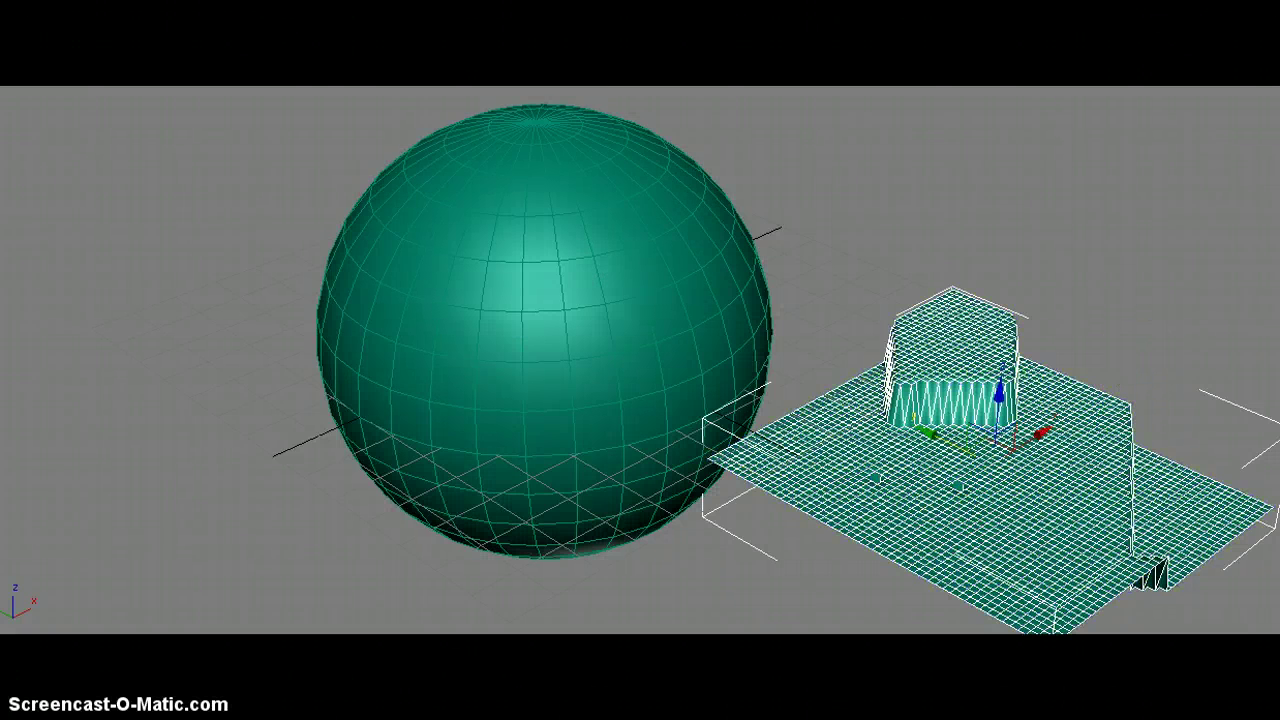
key("F3")
key("F3")
key("F4")
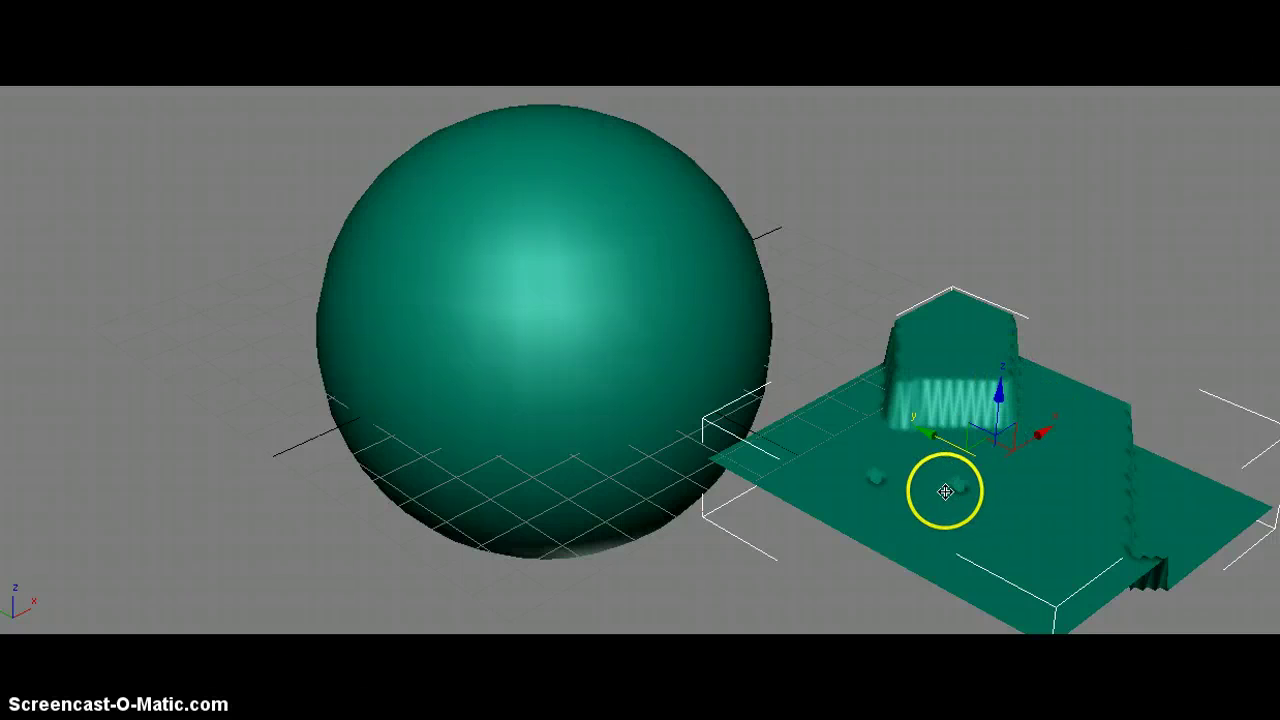
scroll(990, 490, "up", 3)
left_click_drag(988, 486, 826, 417)
scroll(820, 413, "up", 2)
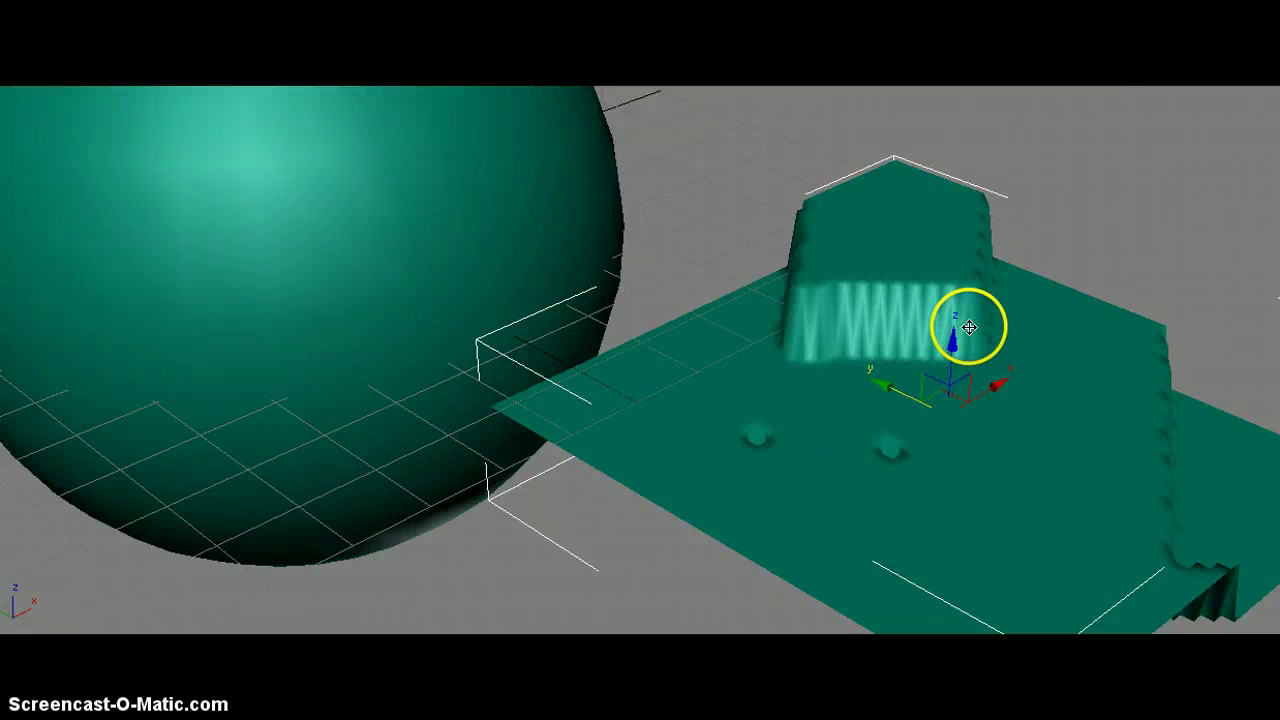
- Maximize the Top view and draw a closed, smooth irregular contour spline away from the sphere and plane
scroll(966, 323, "down", 5)
left_click_drag(966, 331, 1146, 323)
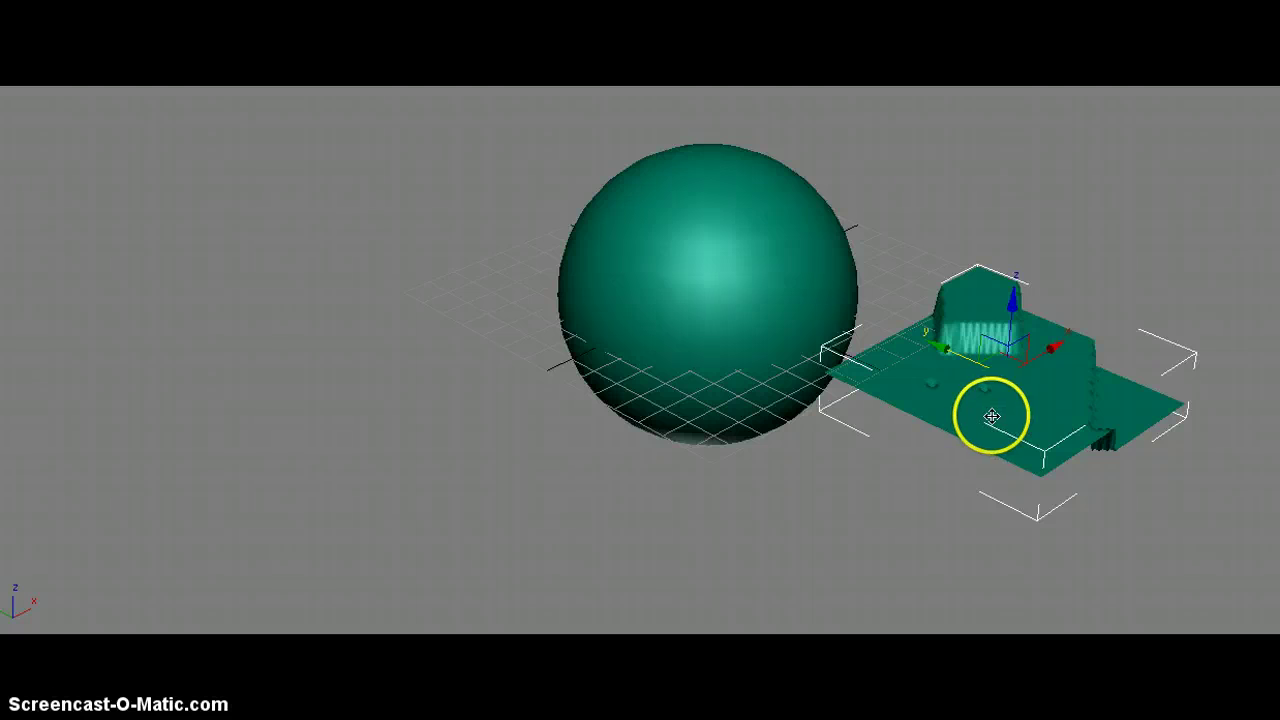
key("alt+w")
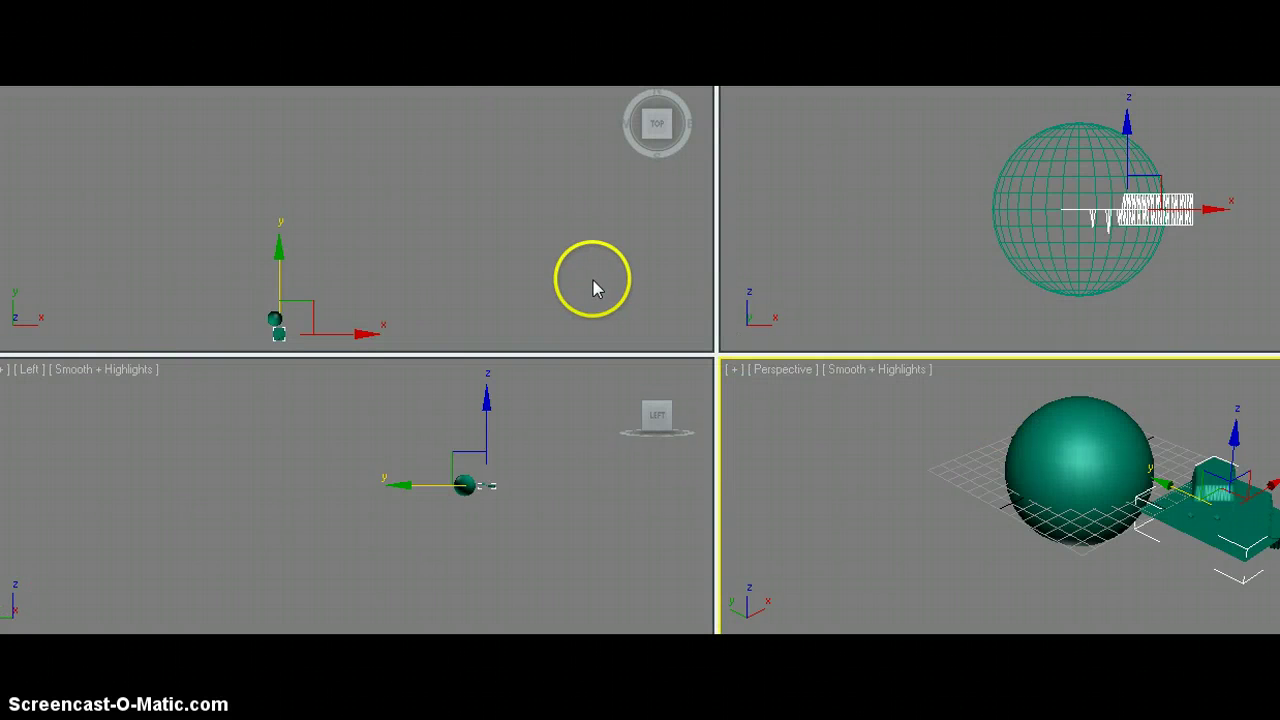
right_click(593, 280)
key("alt+w")
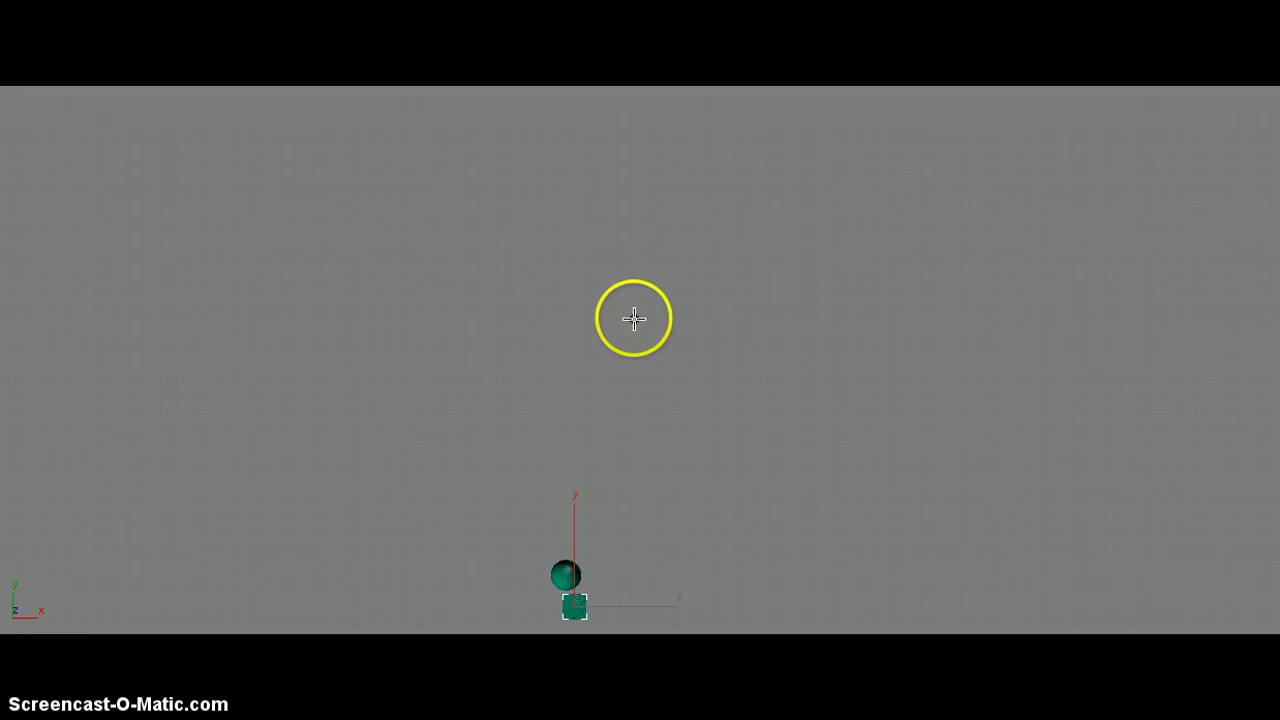
mouse_move(634, 319)
left_mouse_down()
mouse_move(695, 310)
mouse_move(703, 290)
mouse_move(743, 271)
mouse_move(769, 277)
mouse_move(836, 317)
mouse_move(871, 374)
mouse_move(813, 474)
mouse_move(763, 504)
mouse_move(634, 371)
mouse_move(620, 343)
mouse_move(638, 322)
left_mouse_up()
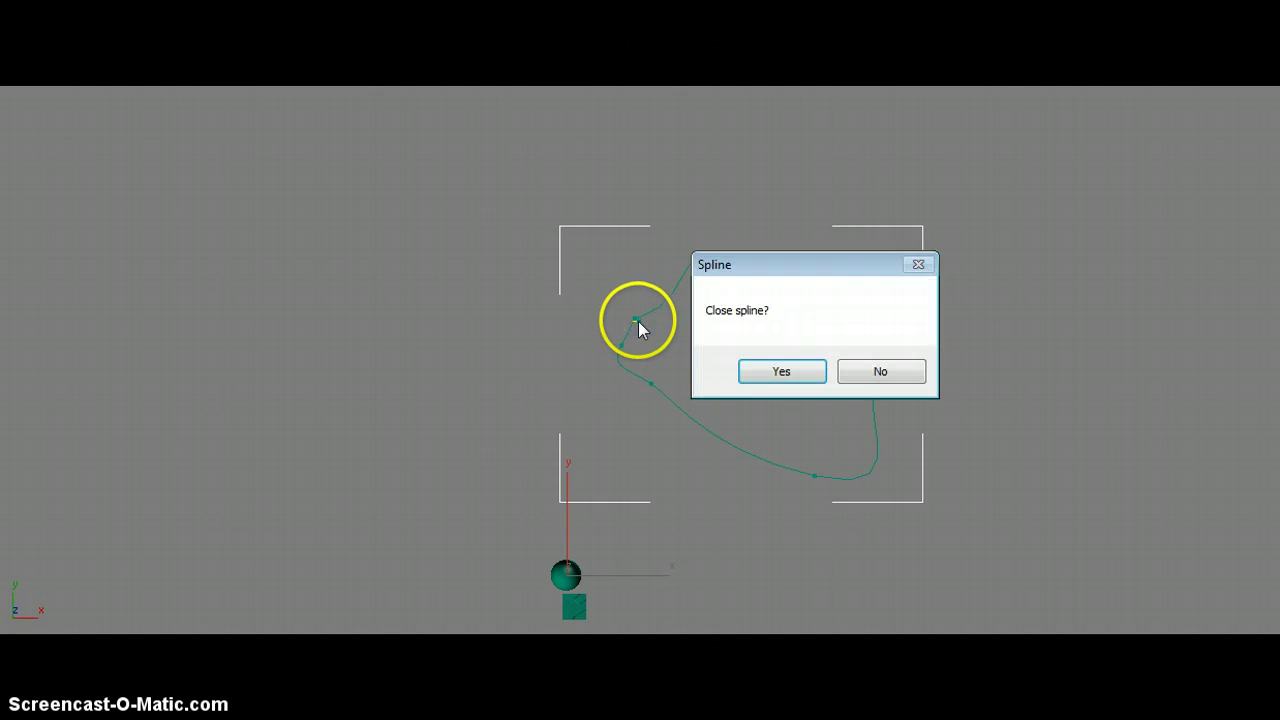
left_click(772, 371)
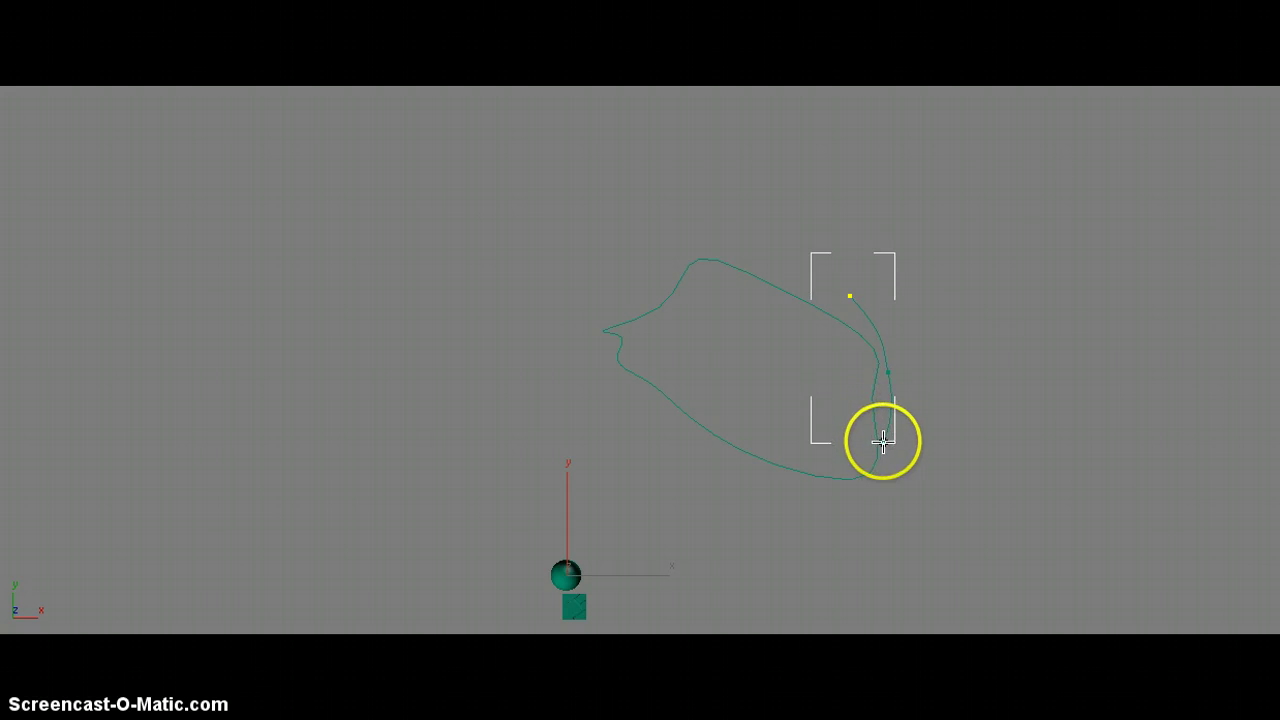
- Draw a second, larger smooth contour spline around the first one and close it
left_click(876, 498)
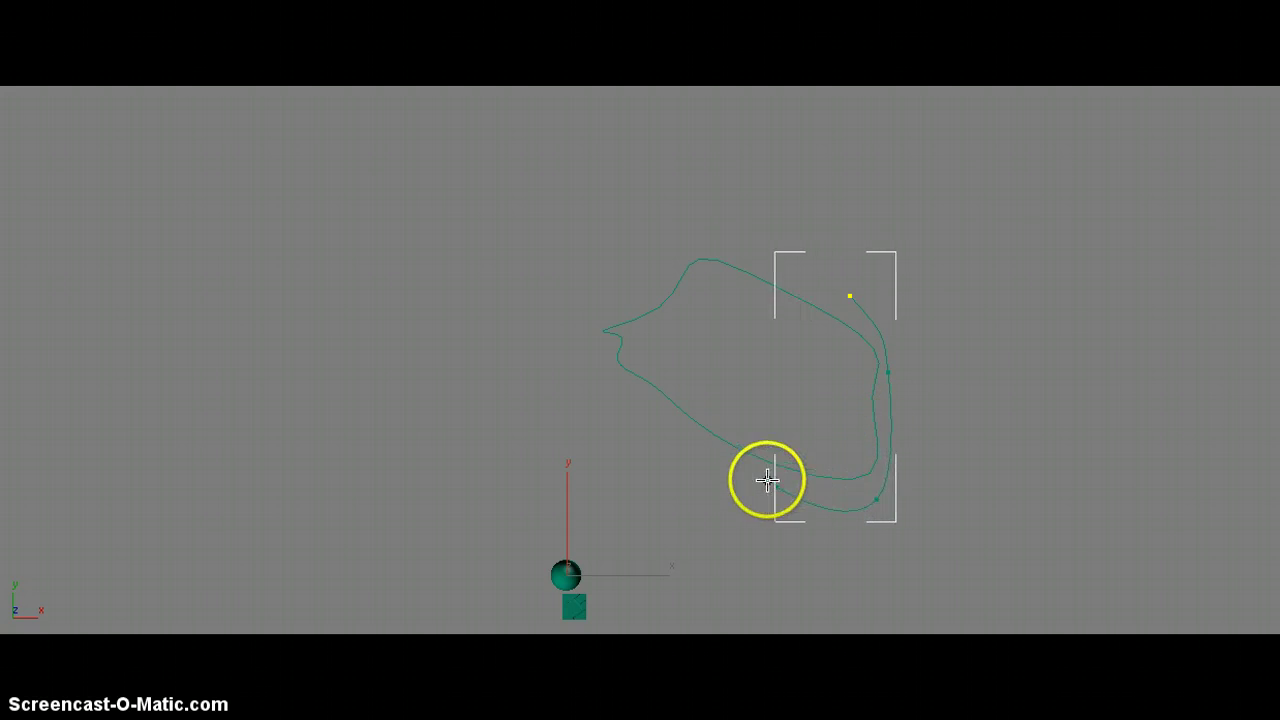
left_click(734, 460)
left_click(626, 389)
left_click(602, 352)
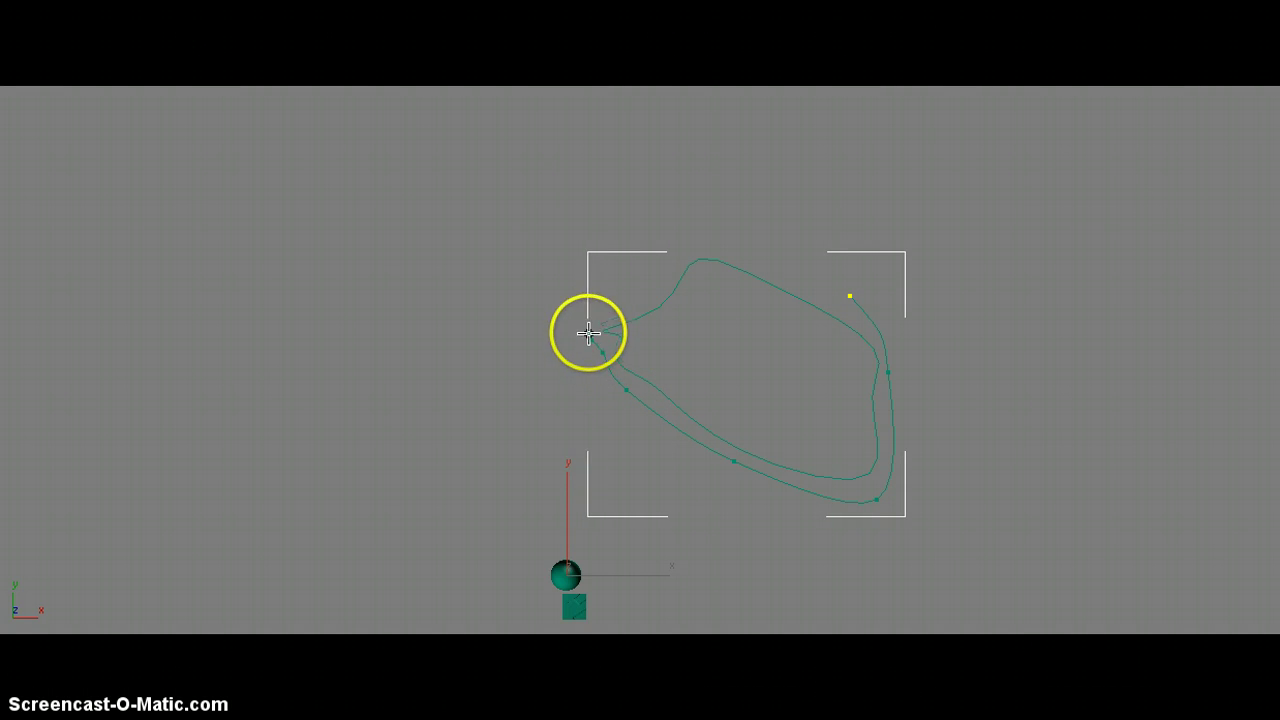
left_click(586, 325)
left_click(653, 298)
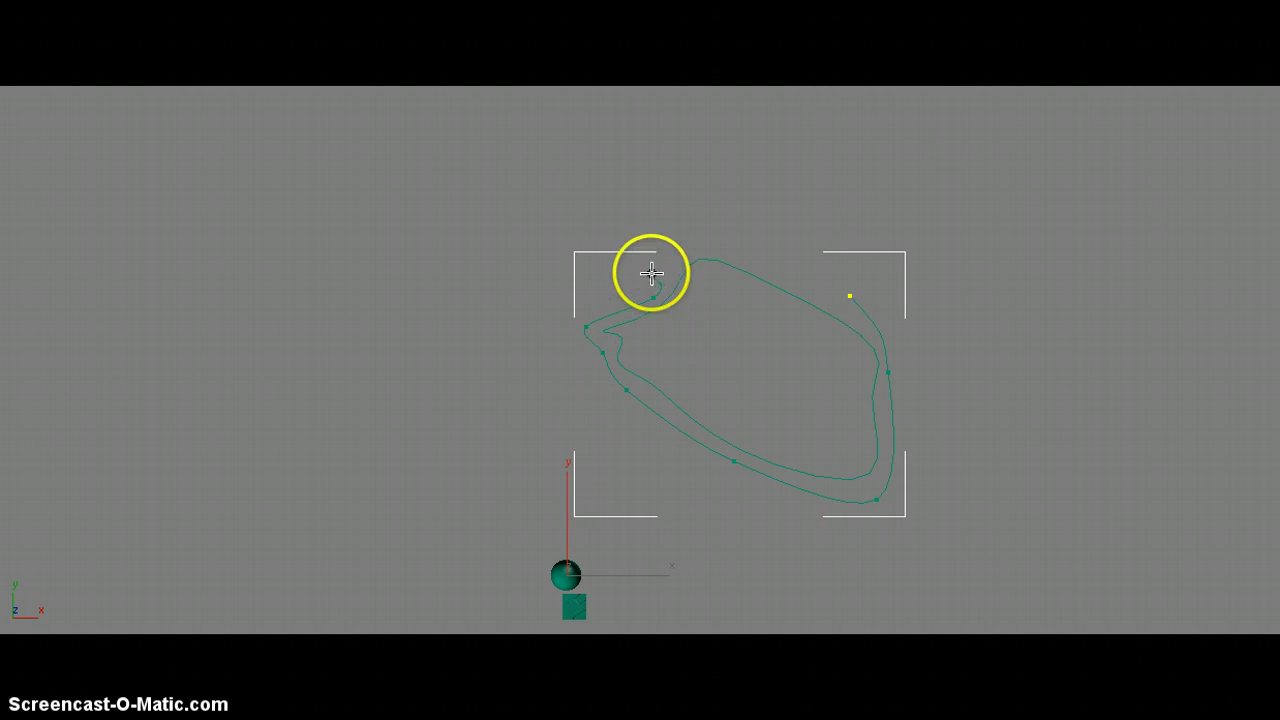
left_click(703, 220)
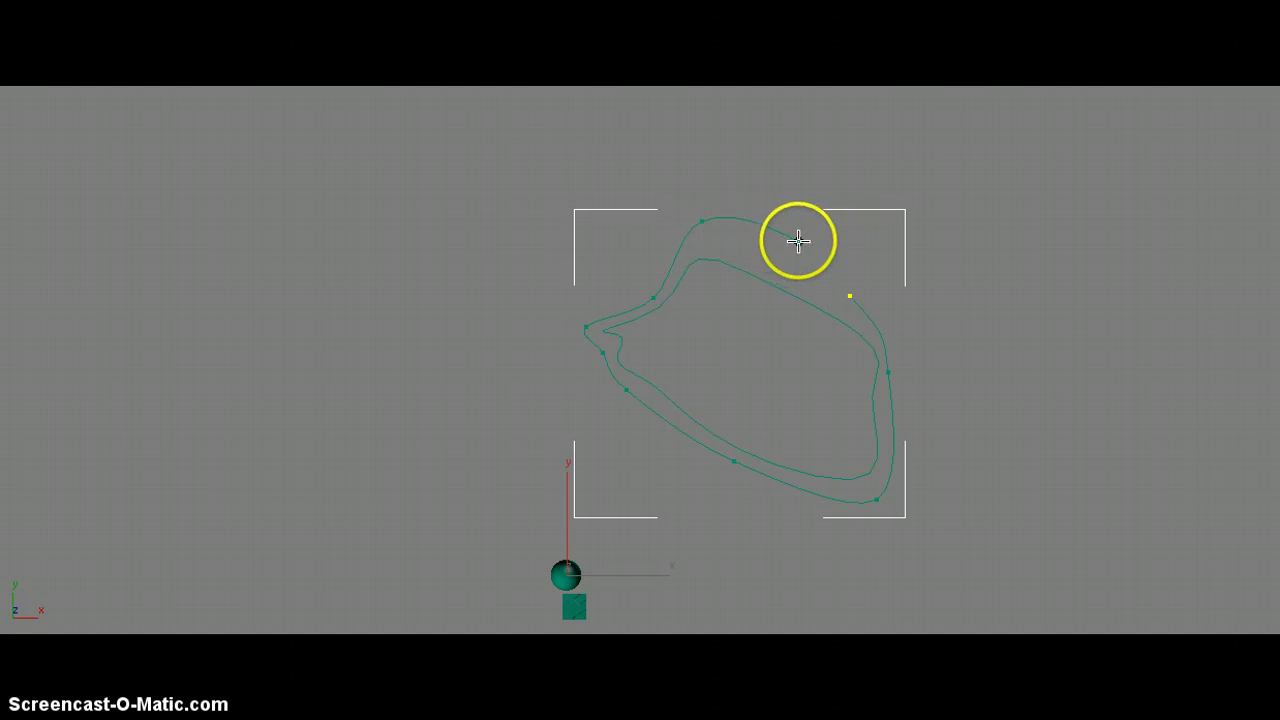
left_click(800, 242)
left_click(853, 298)
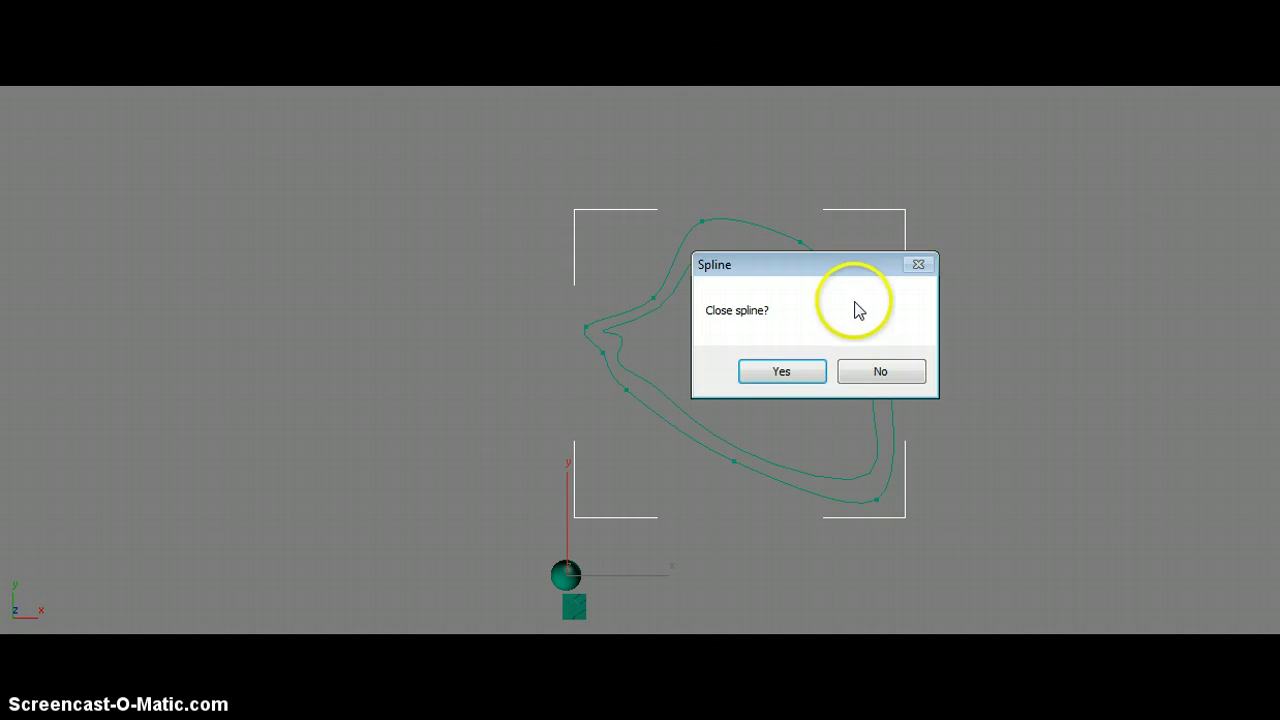
left_click(808, 369)
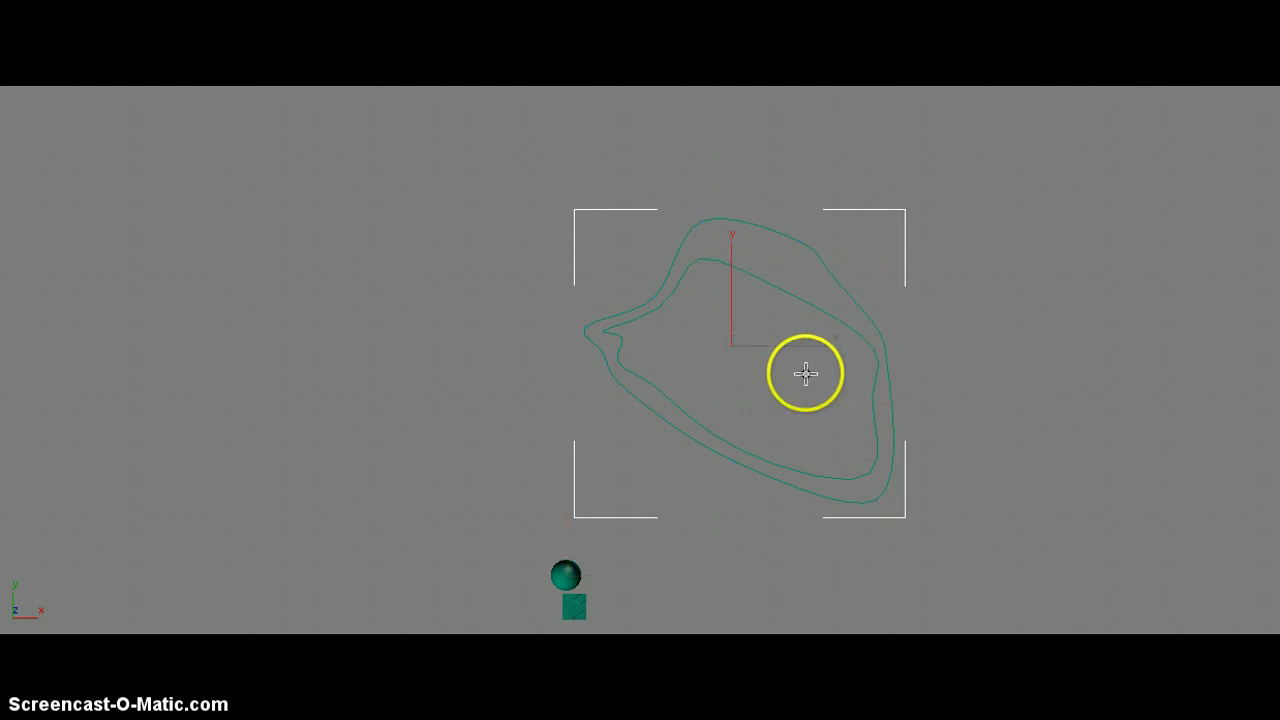
- Draw a third, larger smooth contour spline around the two existing ones and close it
left_click(873, 238)
left_click(892, 349)
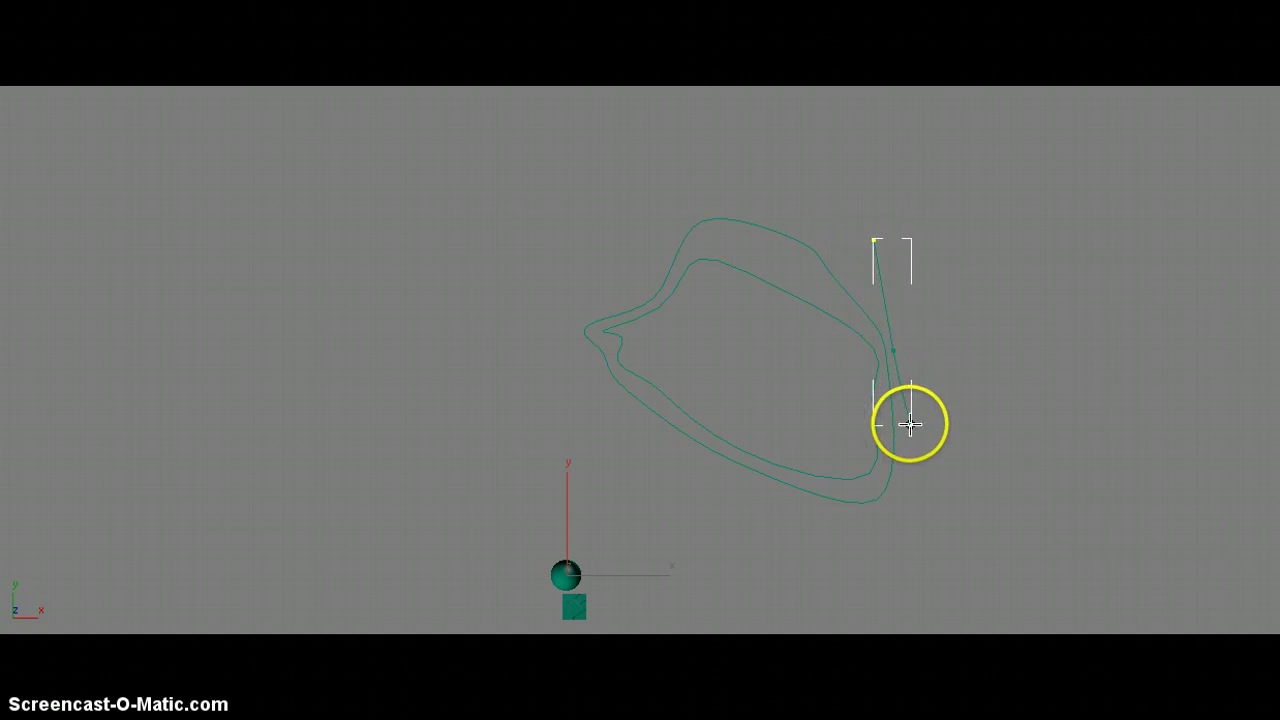
left_click(903, 443)
left_click(888, 512)
left_click(800, 503)
left_click(681, 448)
left_click(606, 388)
left_click(577, 331)
left_click(631, 298)
left_click(667, 250)
left_click(703, 199)
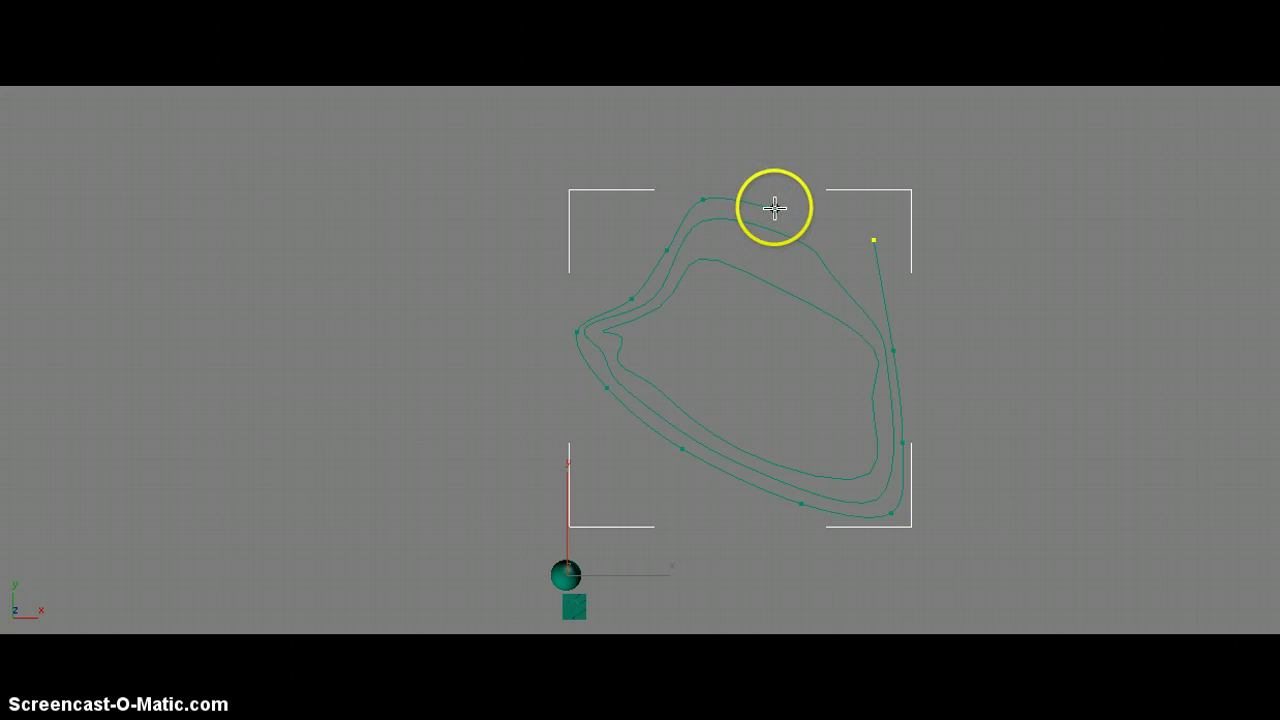
left_click(776, 208)
left_click(875, 240)
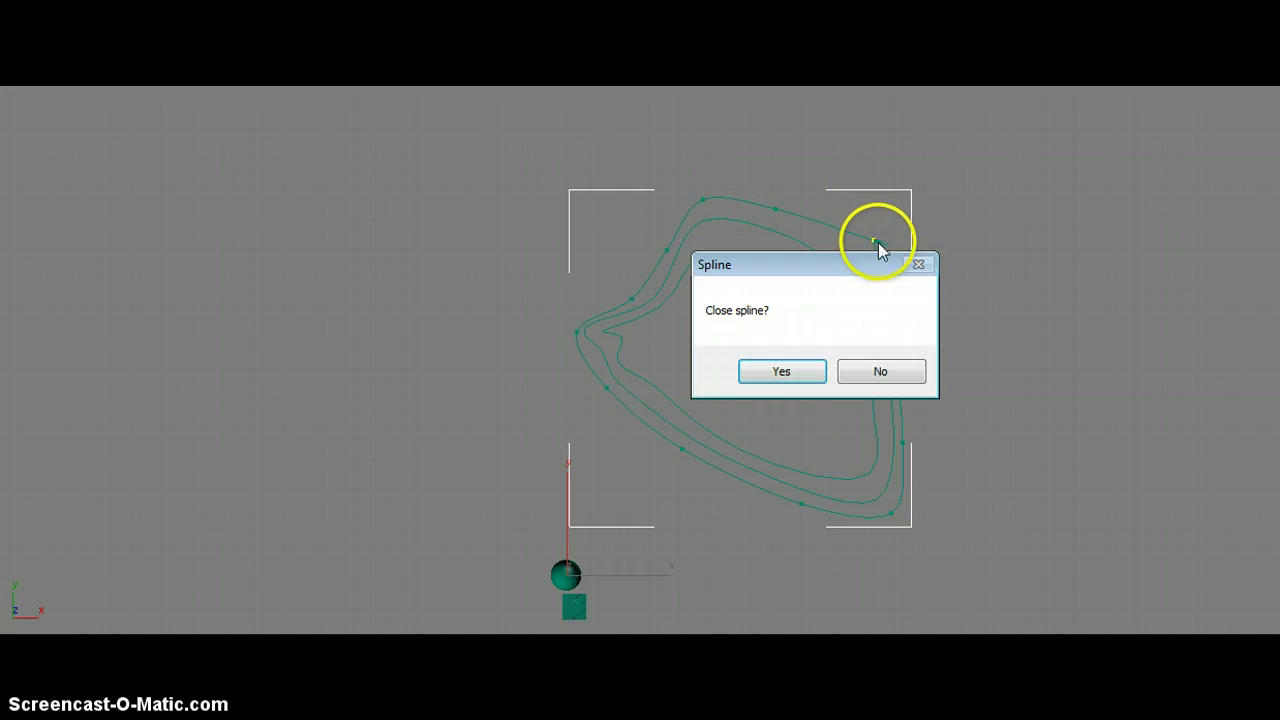
left_click(781, 372)
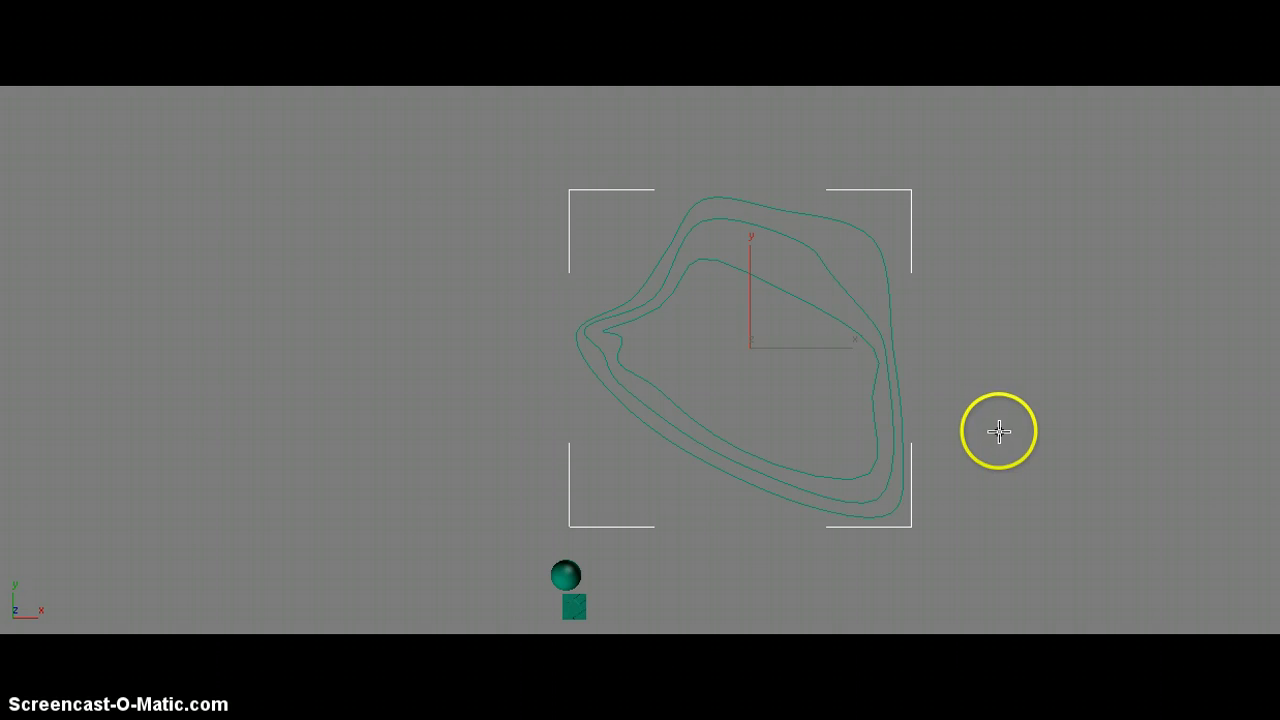
- Maximize the Perspective view and draw a closed, smooth irregular spline on the empty ground beside the sphere
key("alt+w")
left_click(895, 487)
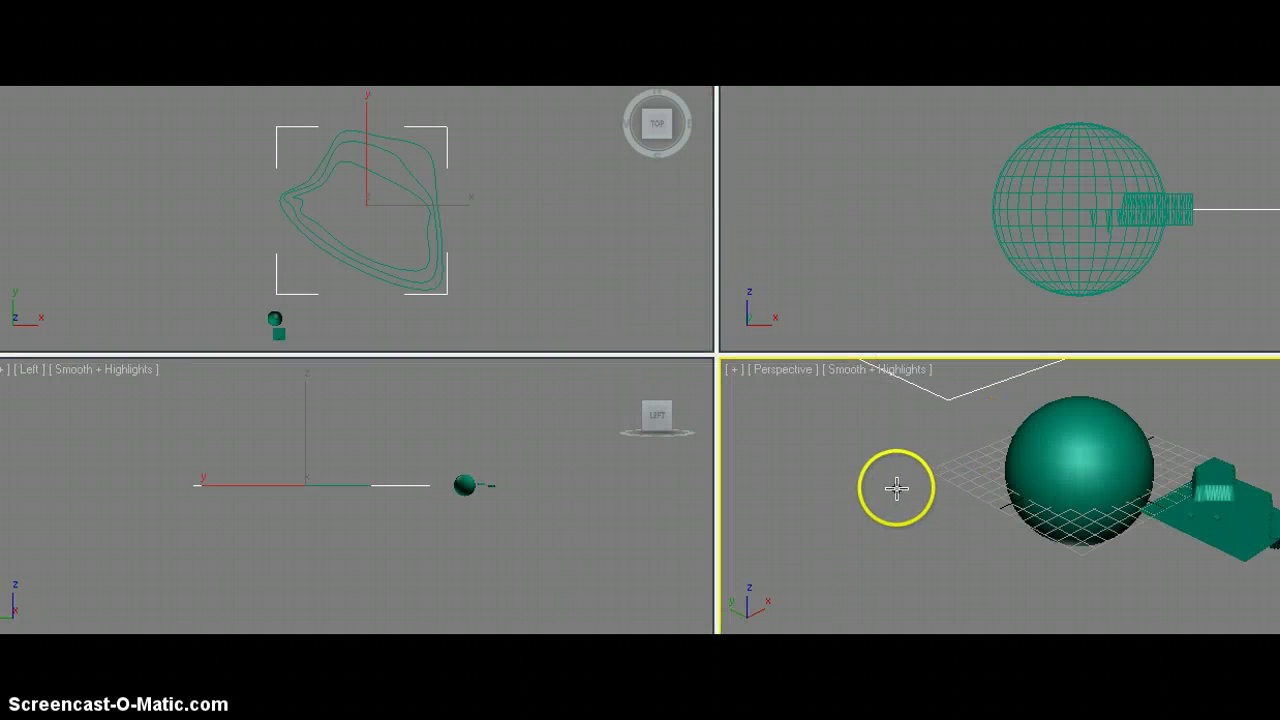
key("alt+w")
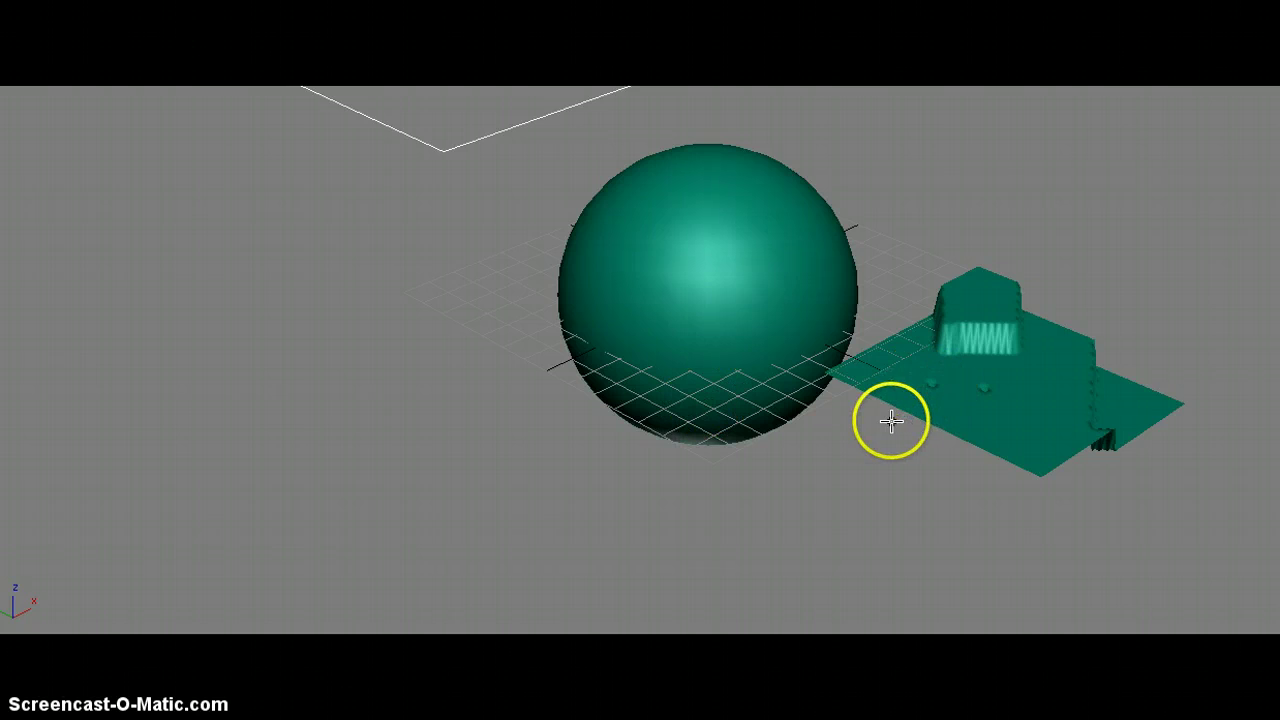
left_click_drag(891, 420, 1017, 366)
scroll(1017, 366, "down", 3)
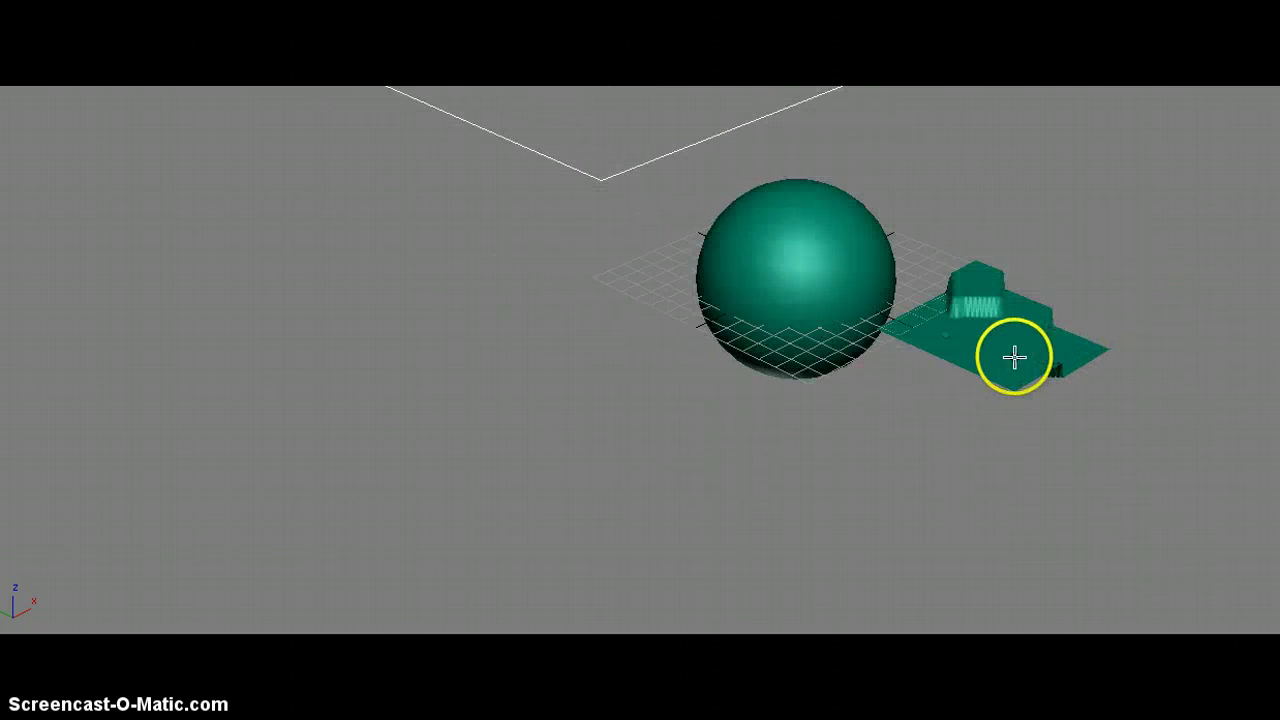
scroll(1012, 358, "up", 5)
scroll(1010, 358, "down", 4)
left_click_drag(460, 293, 371, 316)
left_click(357, 437)
left_click(455, 476)
left_click(557, 473)
left_click(581, 410)
left_click(539, 375)
left_click(527, 311)
left_click(466, 294)
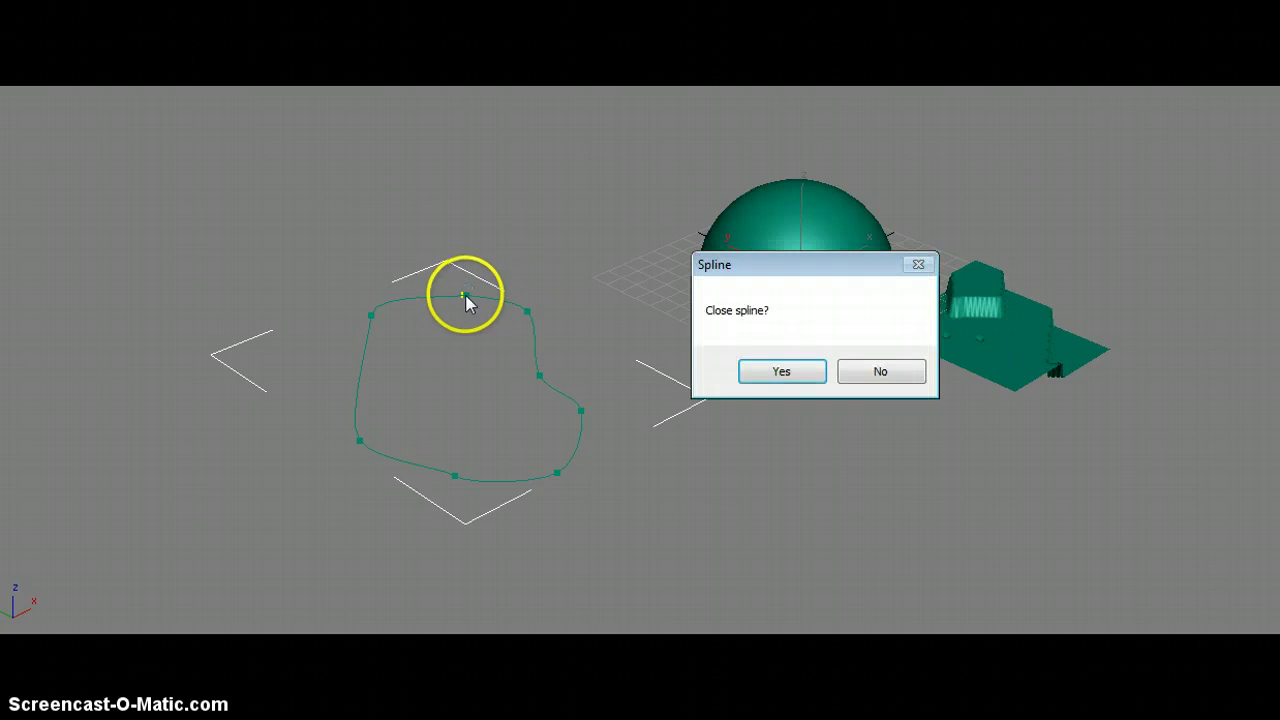
left_click(757, 370)
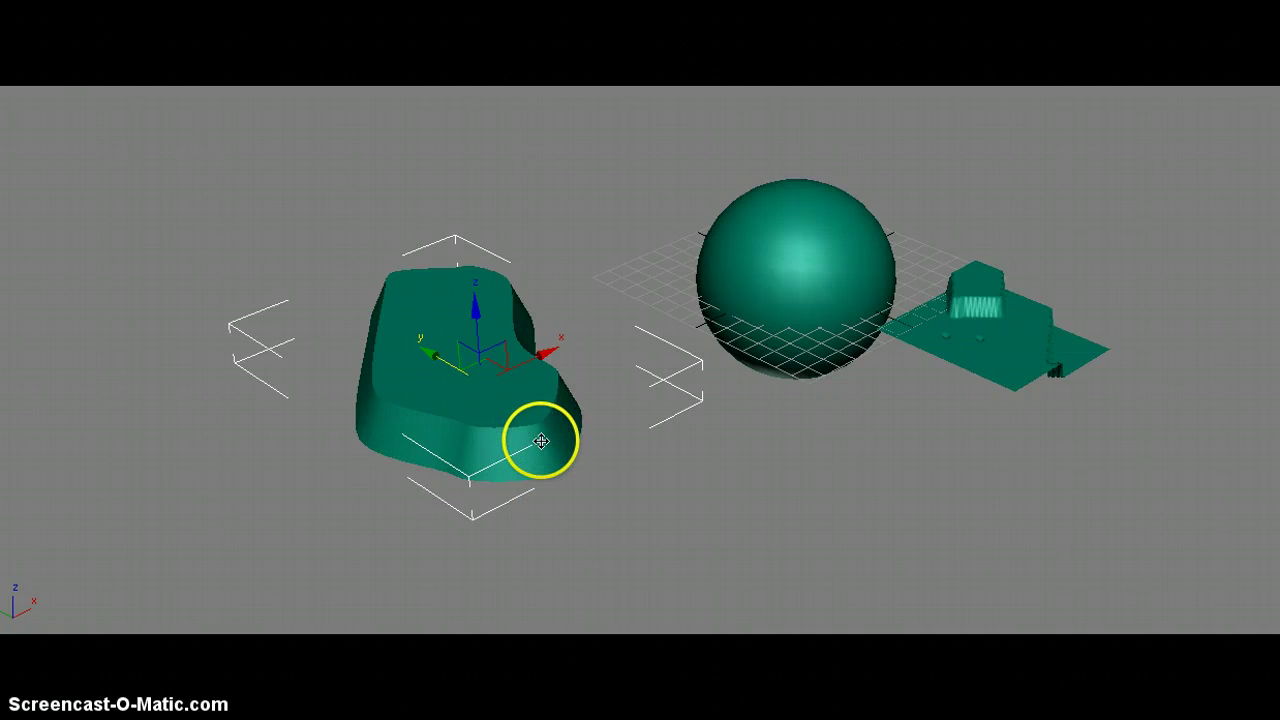
- Examine the raised terrain solid beside the sphere from different distances and angles, including from above
key("alt+w")
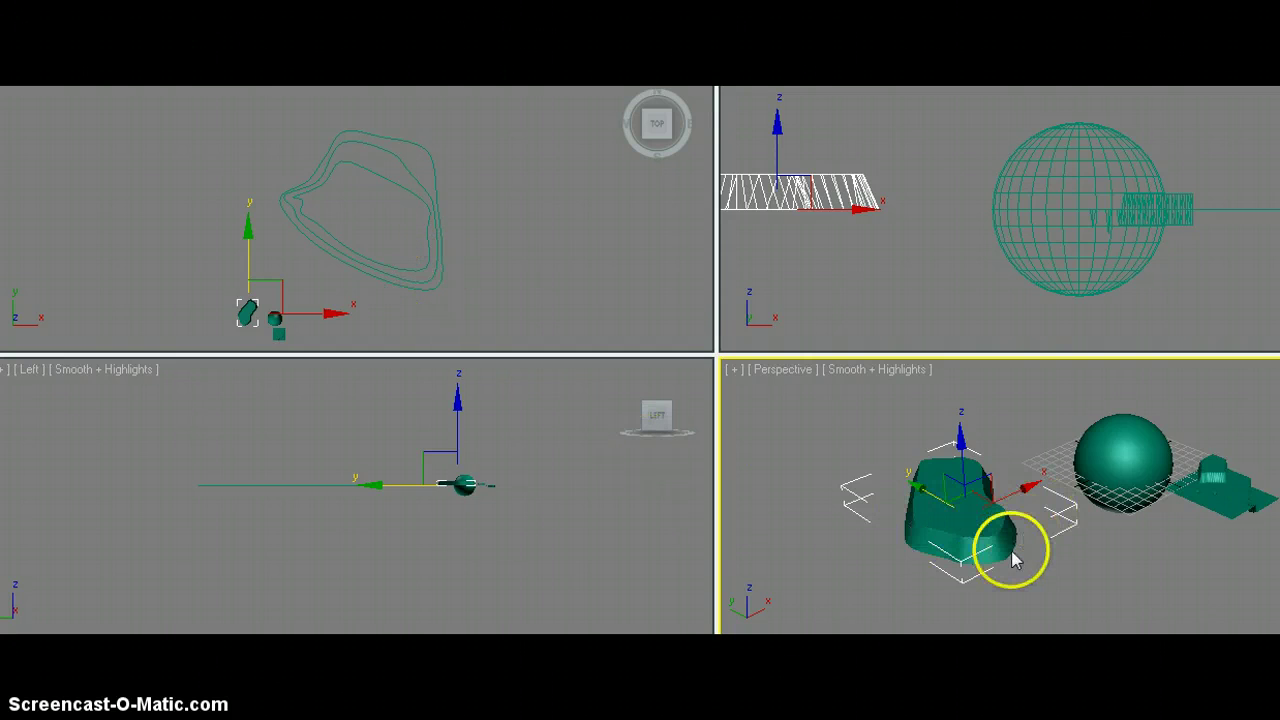
key("alt+w")
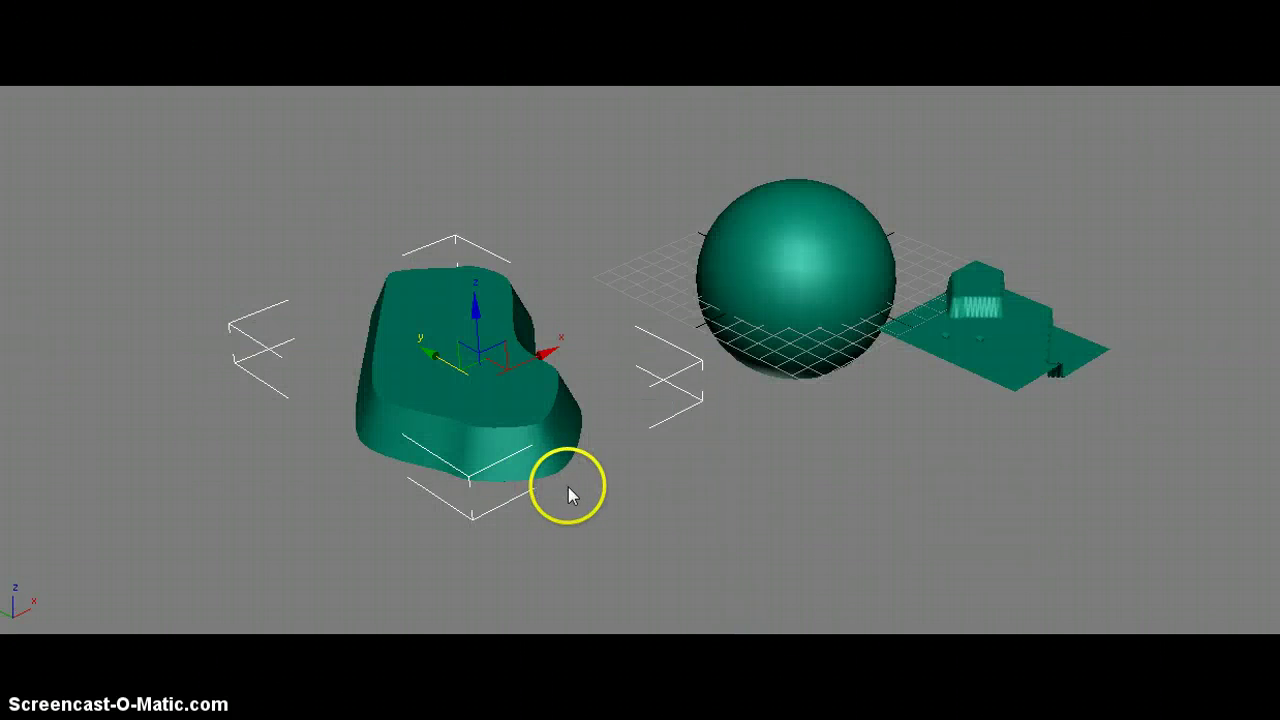
scroll(568, 488, "up", 2)
scroll(616, 495, "down", 3)
left_click_drag(491, 517, 549, 509)
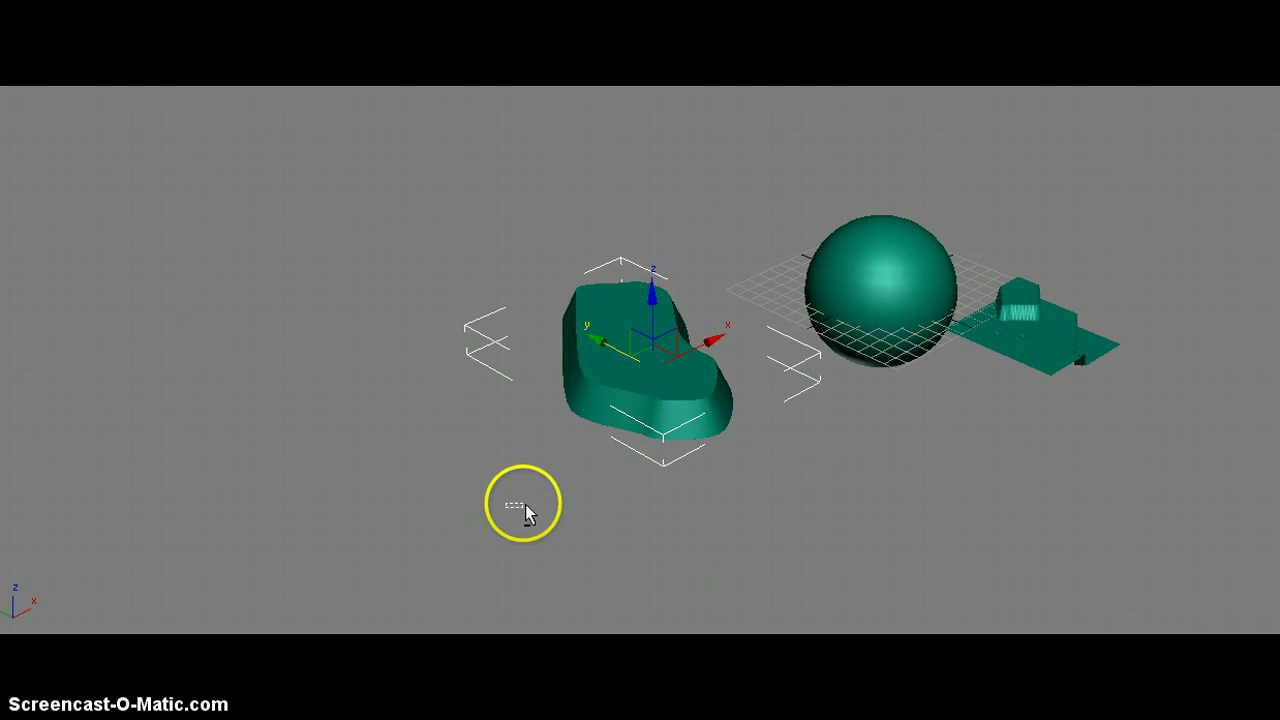
scroll(568, 500, "up", 1)
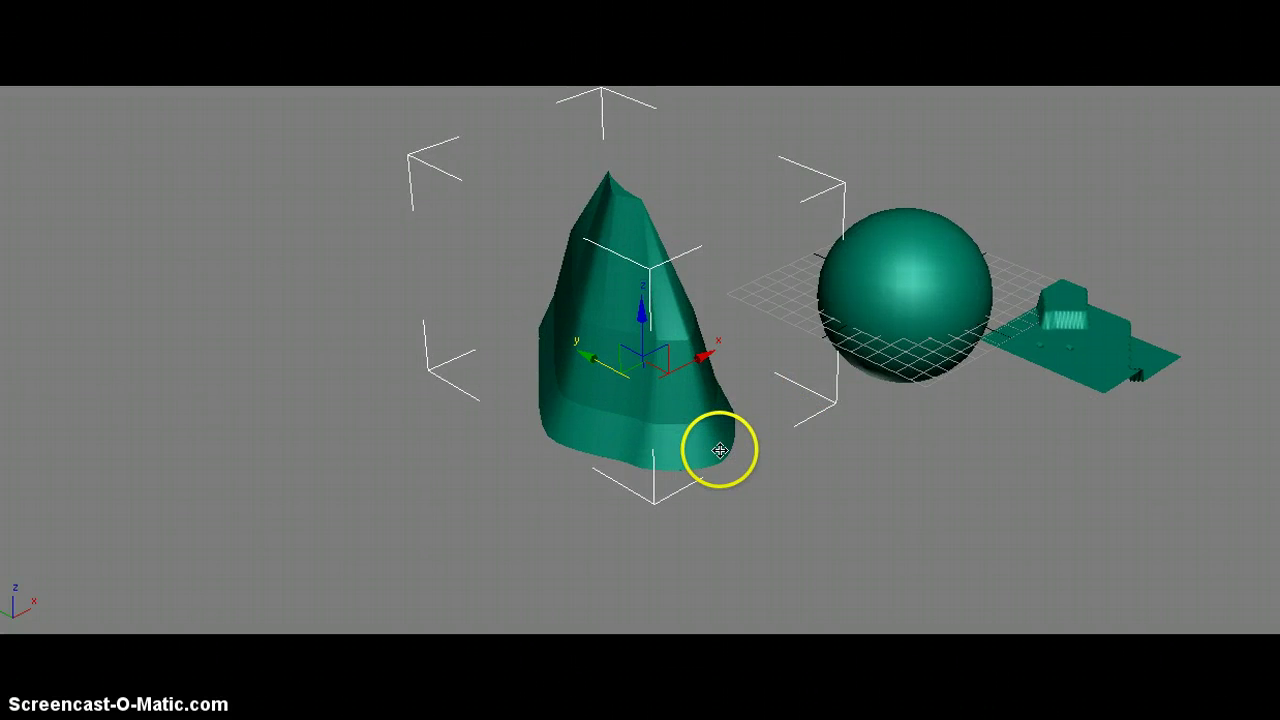
left_click_drag(723, 452, 674, 551)
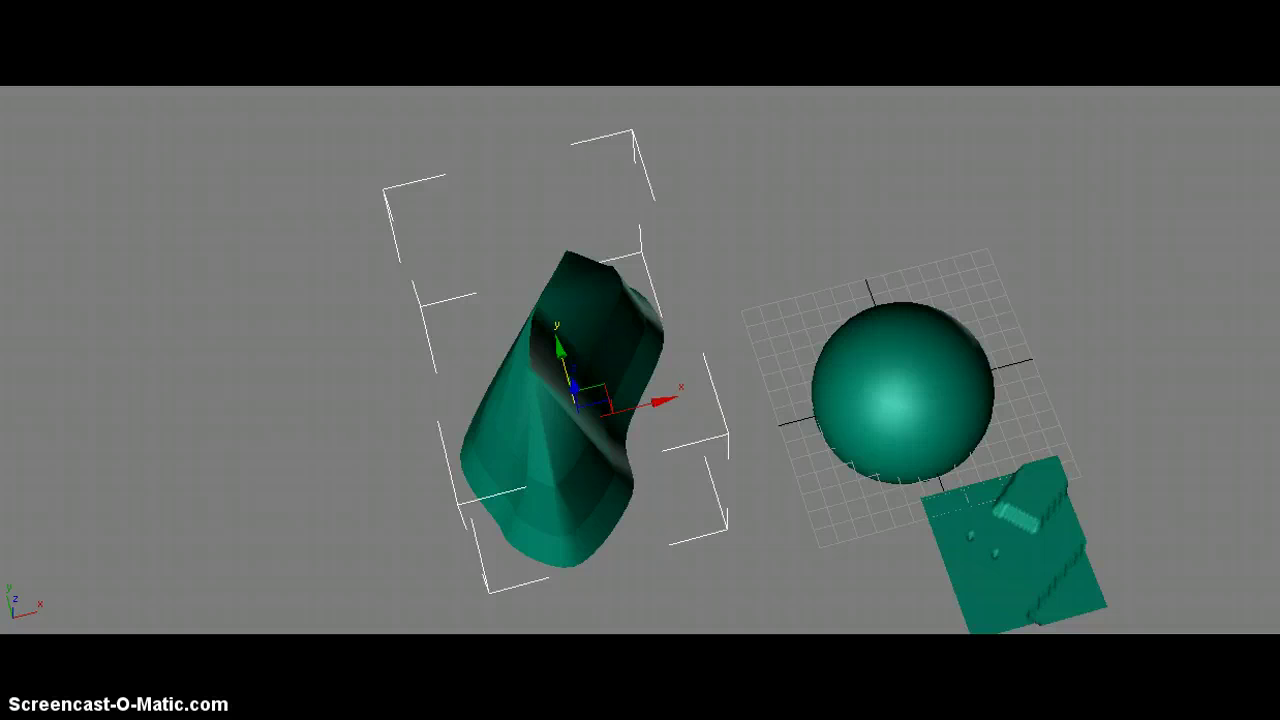
left_click_drag(1046, 577, 1041, 502)
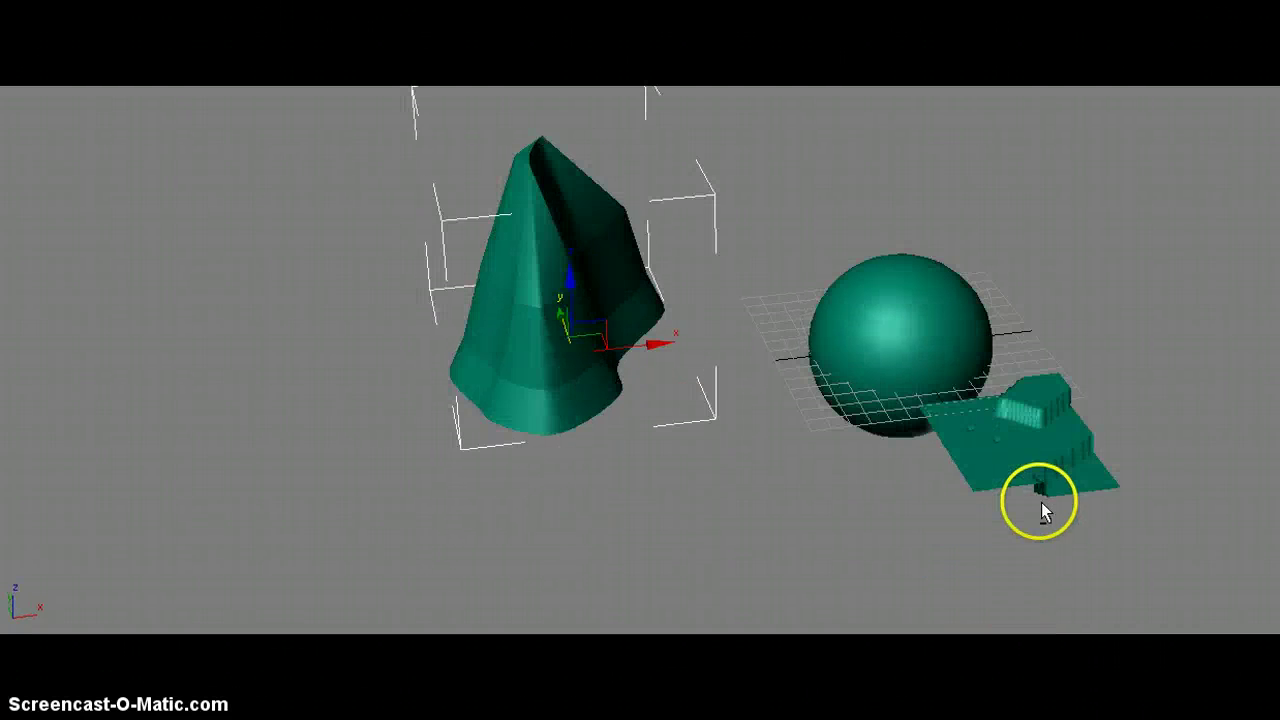
- Select the deformed plane and clone it once as an Instance, offset along the X axis
right_click(1018, 441)
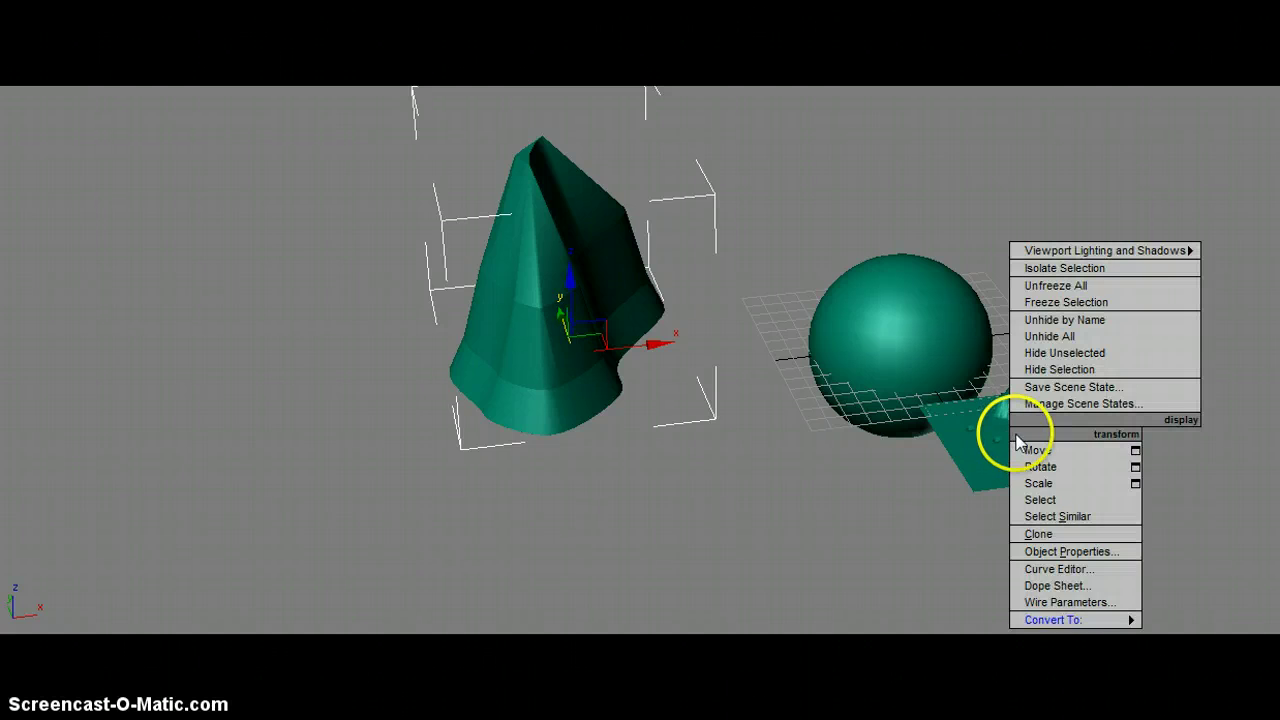
left_click(994, 430)
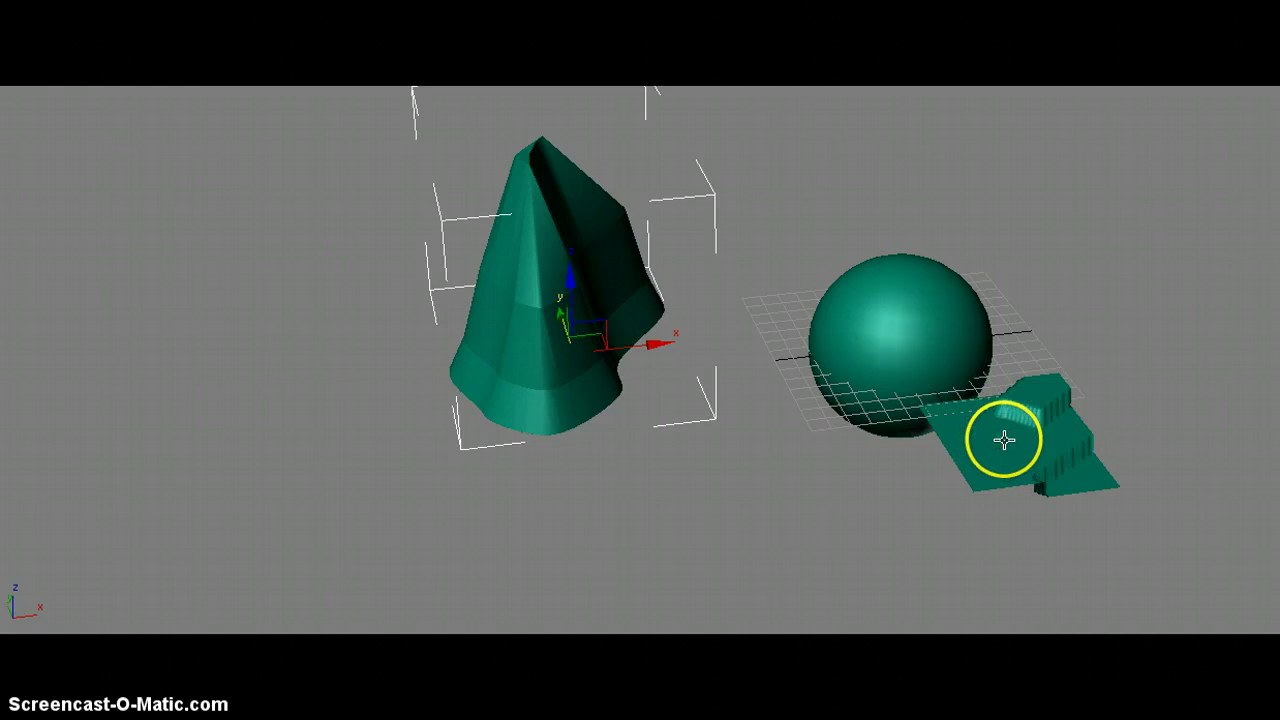
left_click(1004, 440)
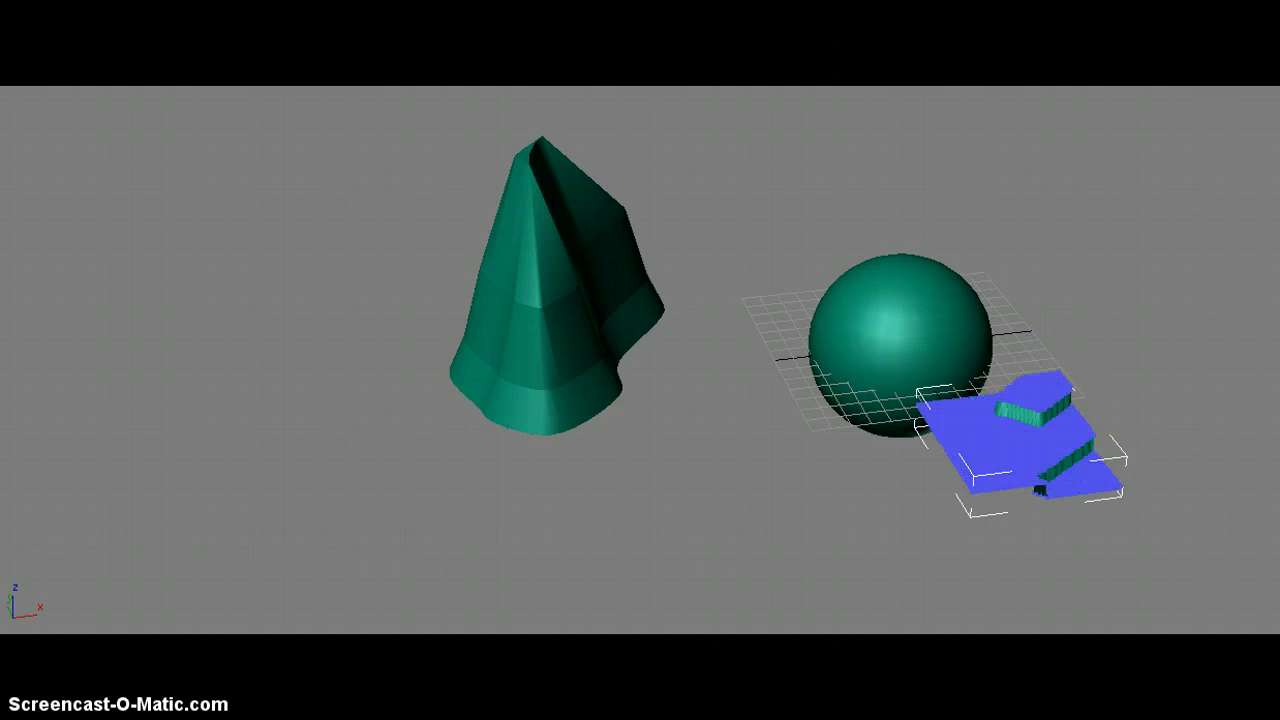
left_click_drag(1011, 440, 1005, 455)
left_click_drag(1146, 420, 1100, 443)
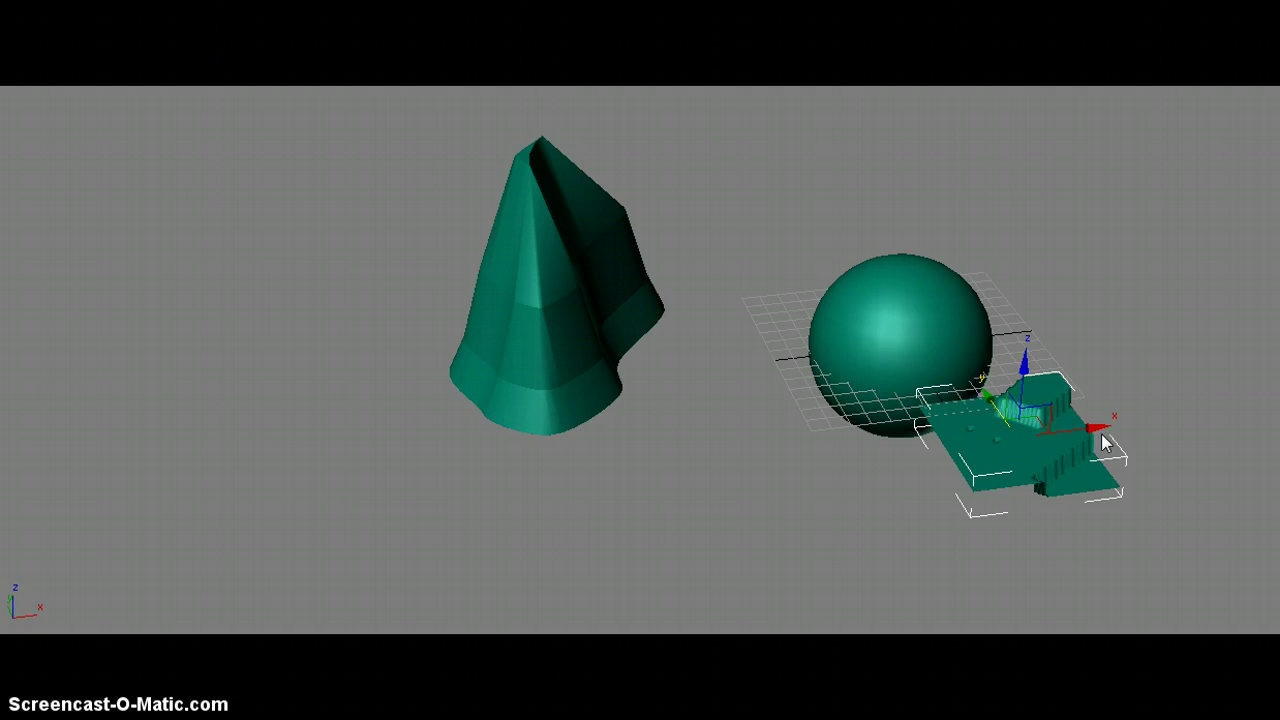
left_click_drag(1100, 440, 987, 471)
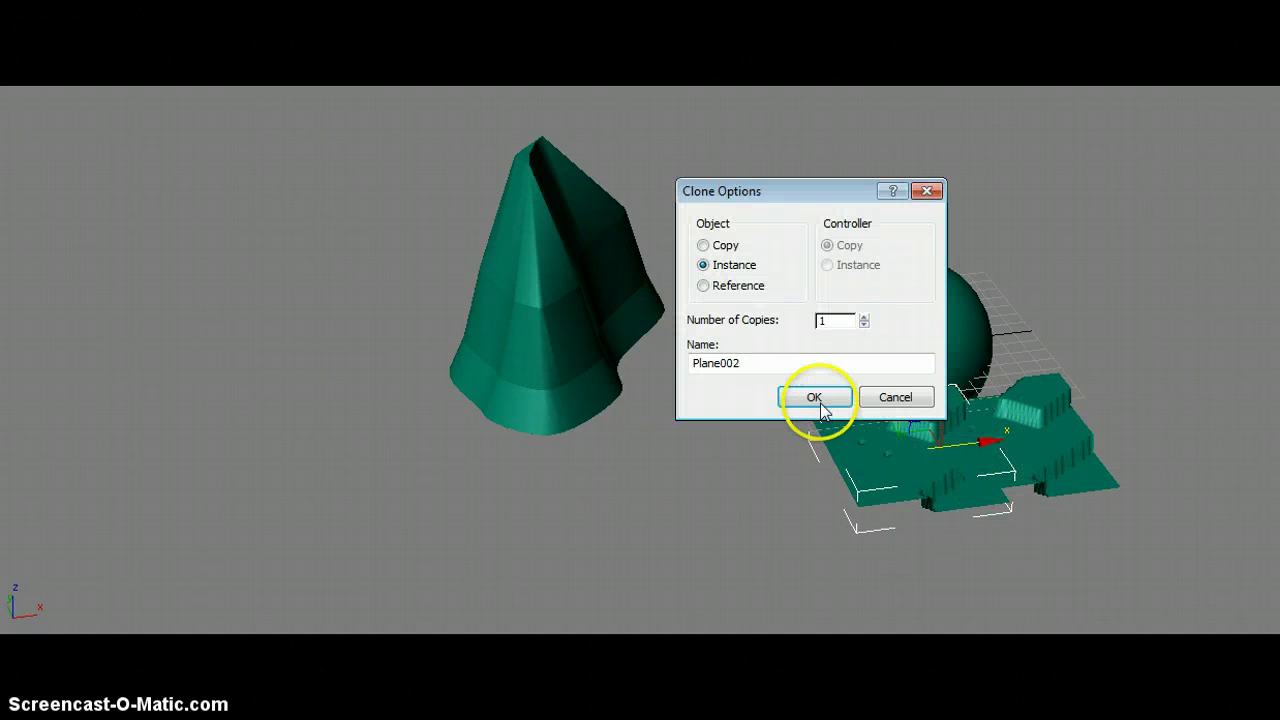
left_click(816, 398)
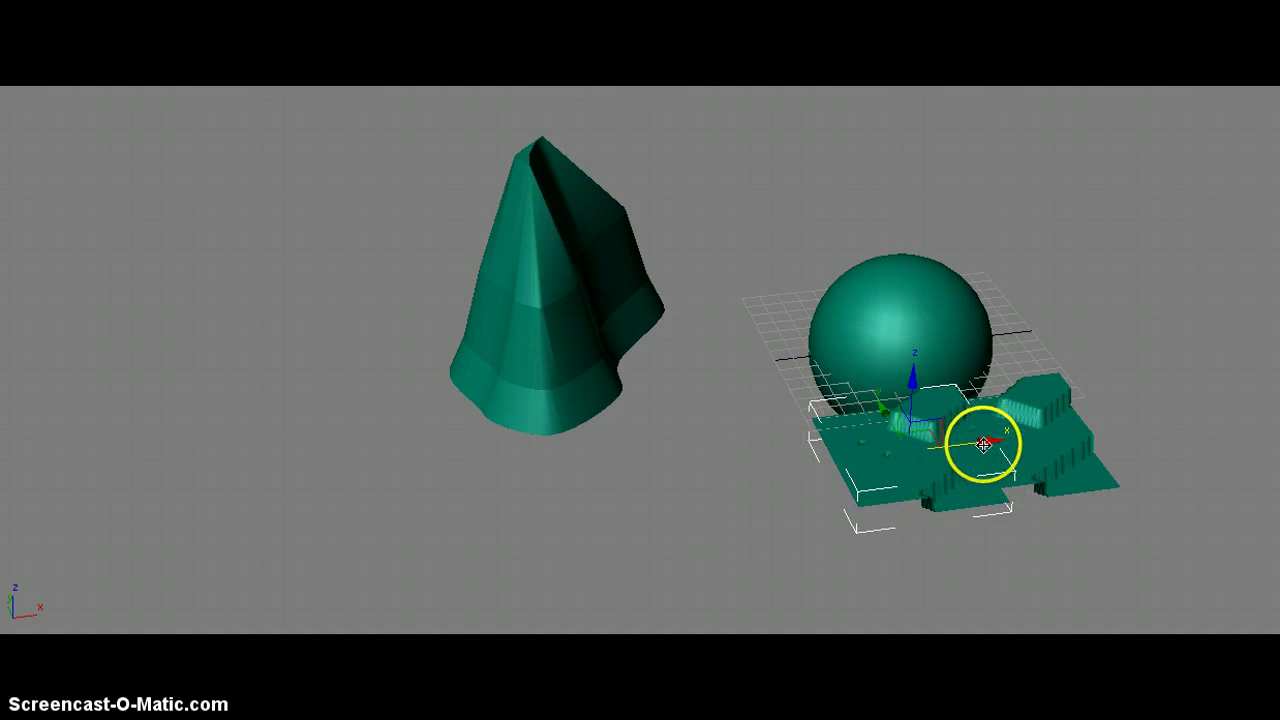
- Move the cloned plane along X, clear of the original, to a spot in front of the tall terrain solid
left_click_drag(984, 443, 871, 460)
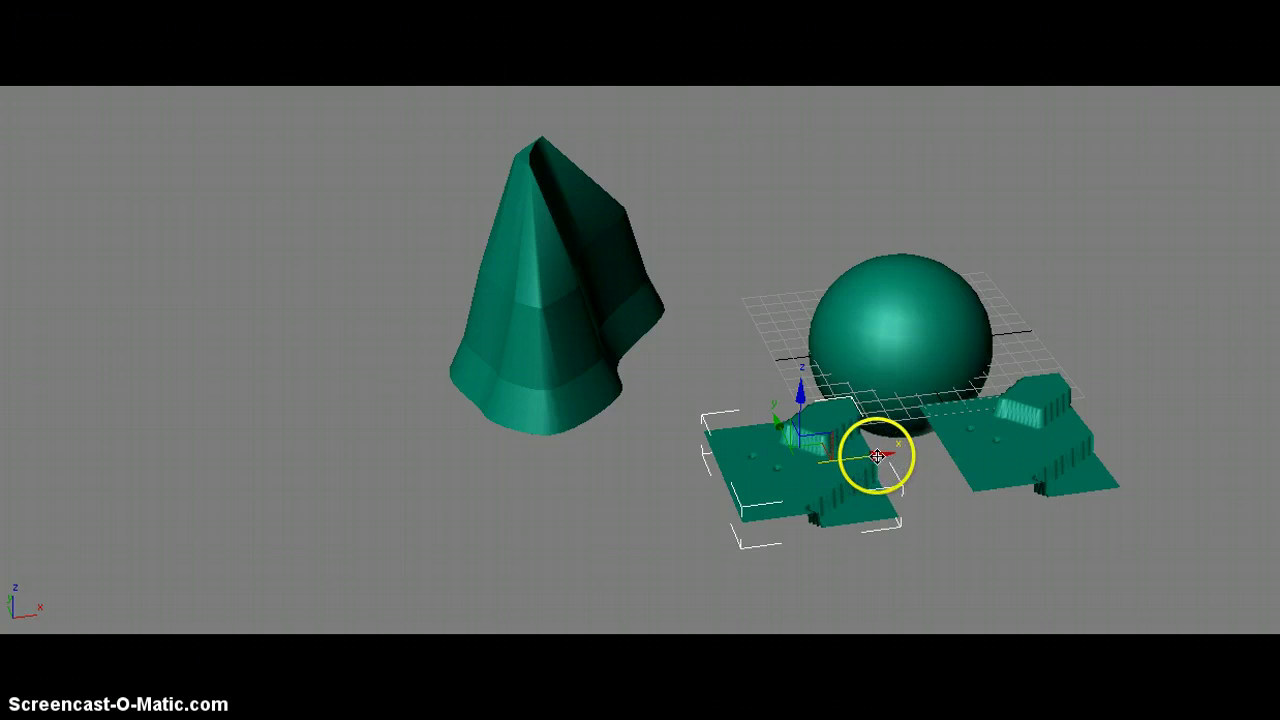
left_click_drag(877, 455, 963, 452)
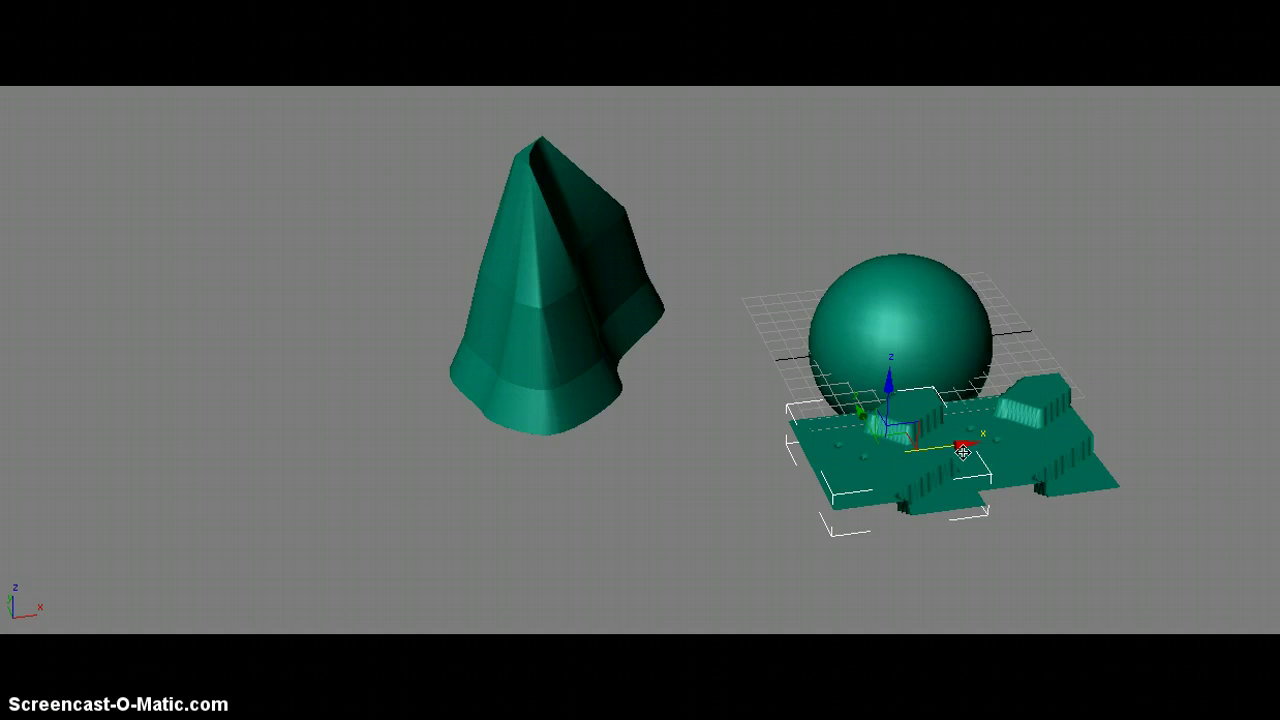
left_click_drag(962, 452, 740, 511)
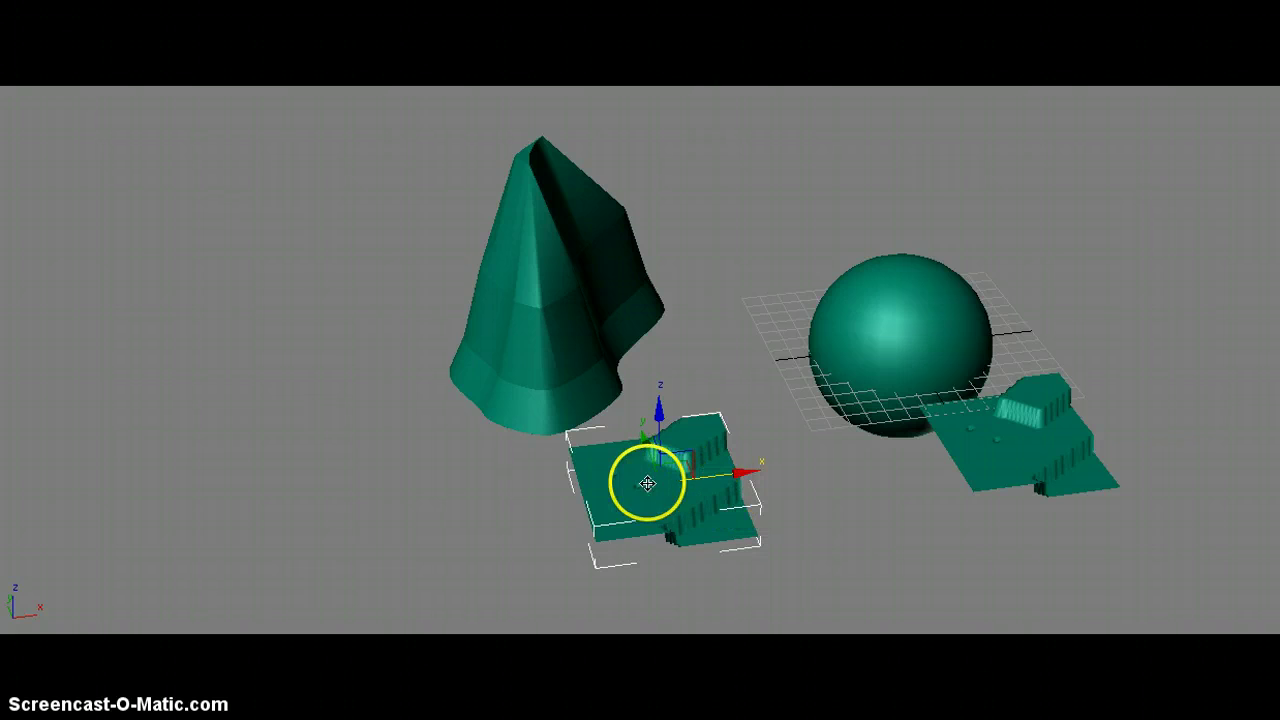